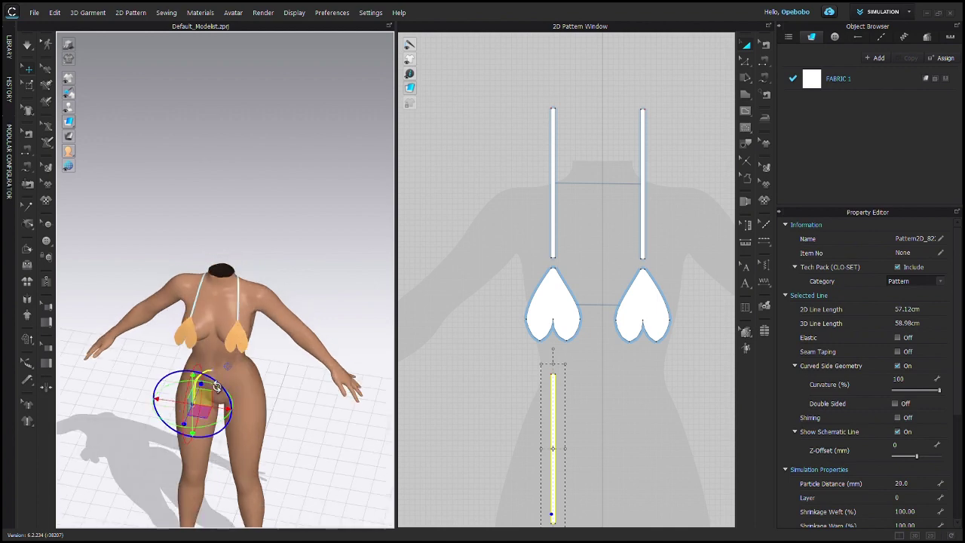
- Rotate and move the lower strap so it lies level around the avatar's side, just below the bust
left_click_drag(221, 376, 164, 377)
right_click_drag(211, 375, 76, 465)
left_click_drag(259, 401, 287, 405)
right_click_drag(301, 405, 381, 354)
scroll(336, 250, "up", 5)
right_click_drag(336, 250, 238, 312)
right_click_drag(370, 330, 359, 334)
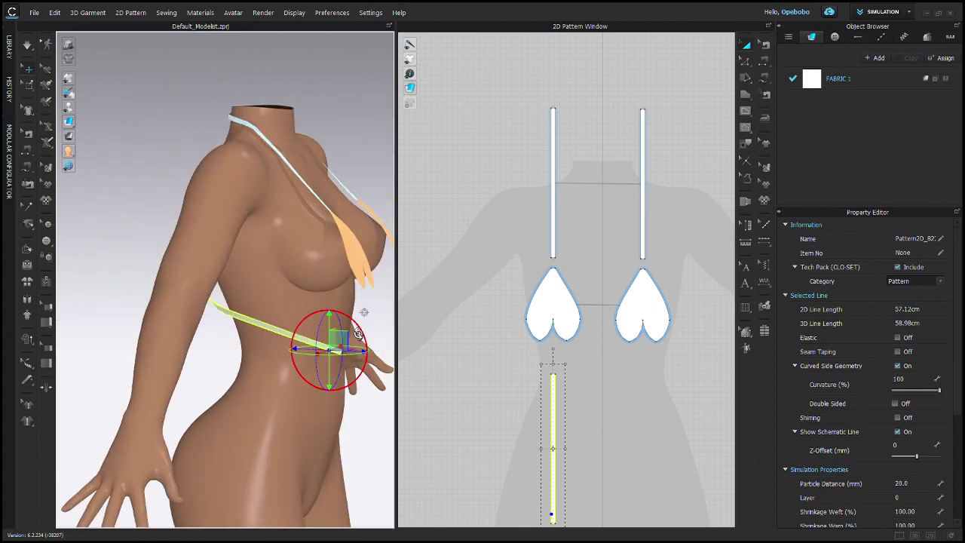
left_click_drag(333, 332, 332, 320)
right_click_drag(362, 354, 537, 408)
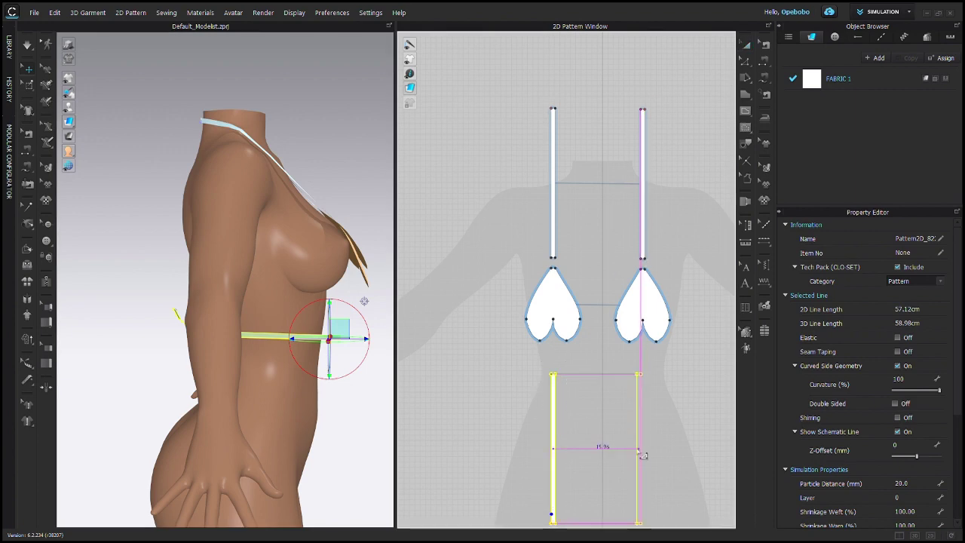
- Paste a symmetric copy of the strap beside the original and adjust its position on the avatar's other side
left_click(639, 452)
right_click_drag(330, 433, 306, 386)
middle_click_drag(306, 386, 260, 384)
right_click_drag(278, 399, 239, 427)
left_click_drag(329, 358, 350, 361)
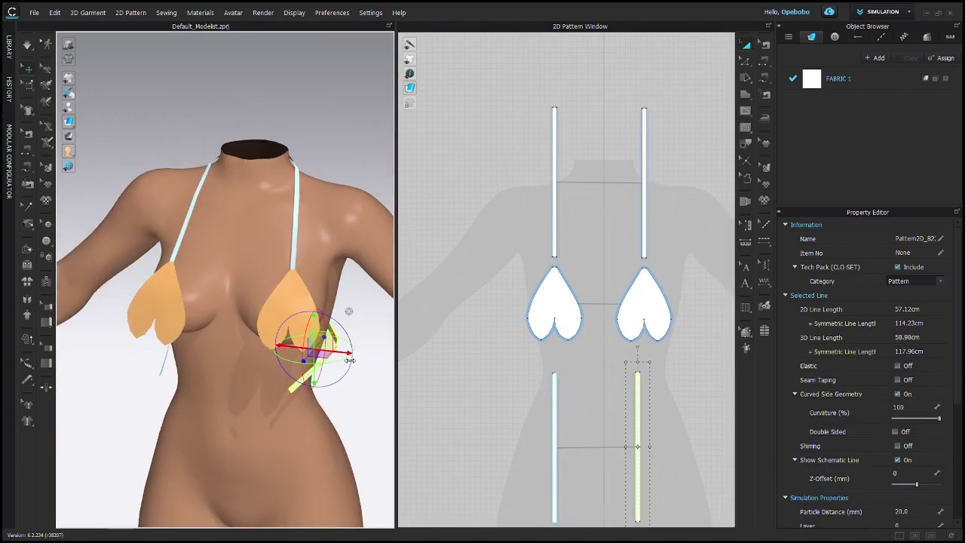
right_click_drag(345, 369, 357, 384)
left_click(355, 345)
- Sew the ends of the two lower straps together at the front and at the back of the torso
left_click(764, 63)
scroll(162, 400, "up", 5)
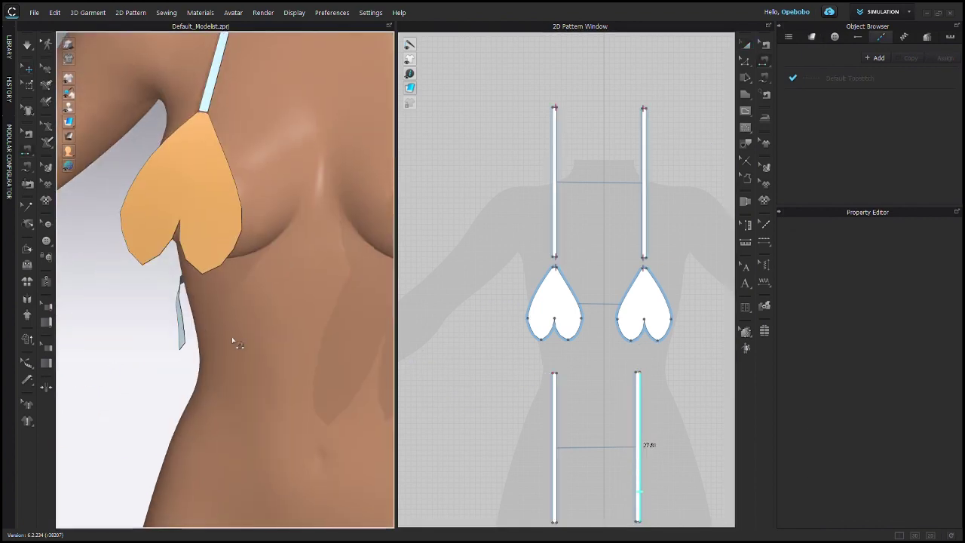
left_click(227, 357)
right_click_drag(232, 339, 218, 358)
left_click(259, 412)
scroll(271, 376, "down", 5)
right_click_drag(271, 375, 128, 339)
scroll(234, 330, "up", 5)
left_click(87, 303)
left_click(285, 304)
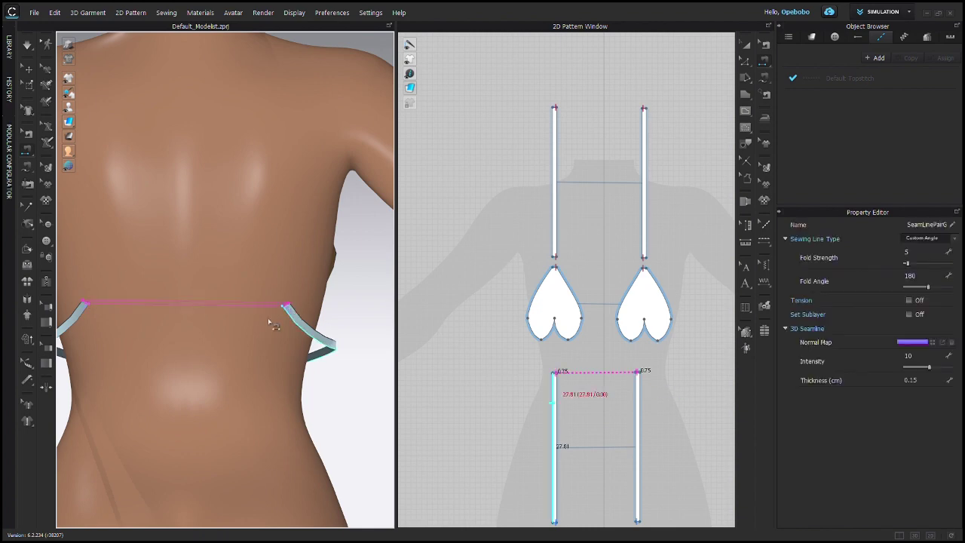
scroll(268, 324, "down", 5)
right_click_drag(175, 367, 211, 375)
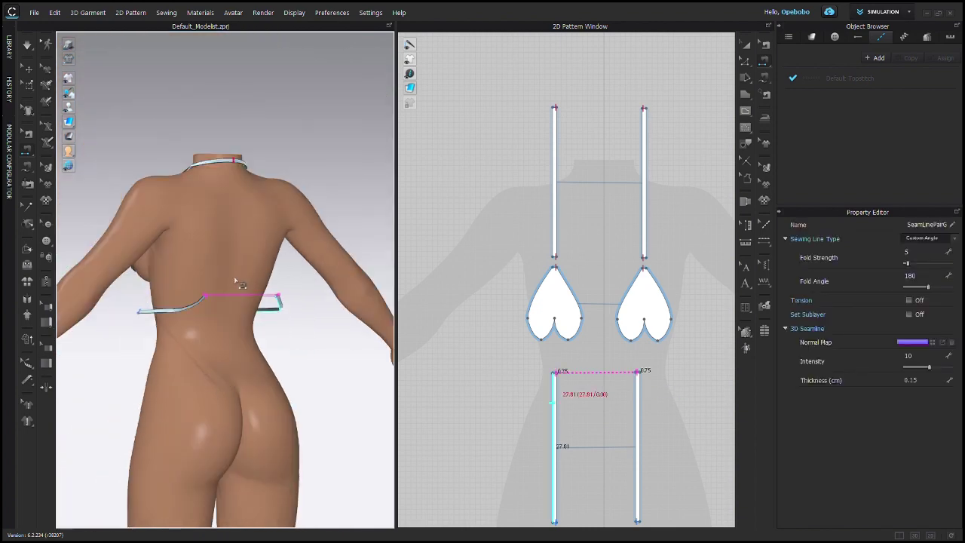
right_click_drag(245, 276, 307, 281)
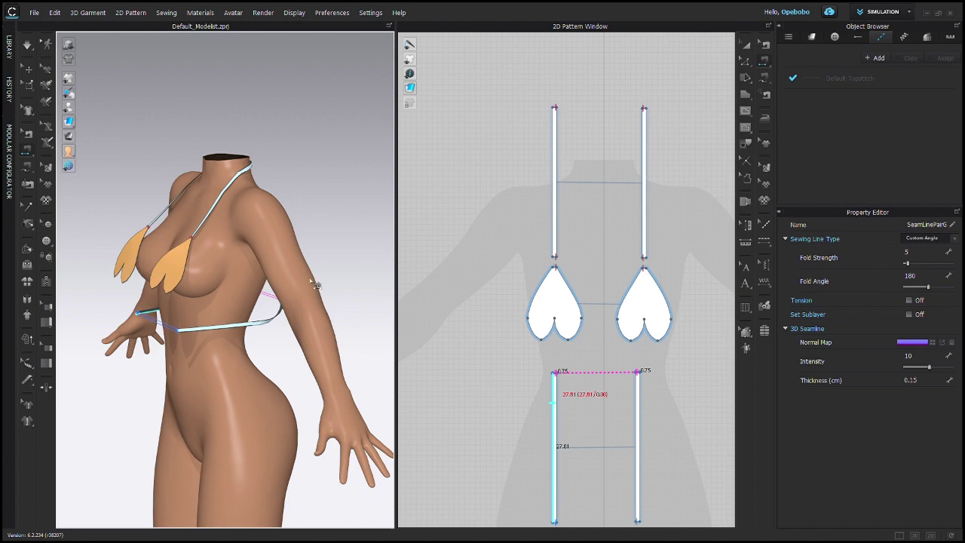
right_click_drag(249, 300, 314, 338)
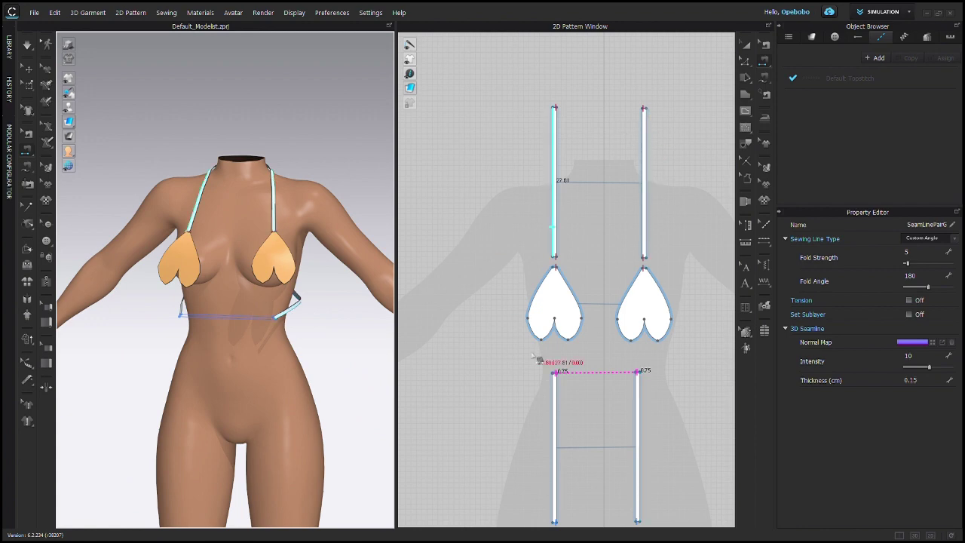
- Simulate the sewn straps so they close into a band around the torso
key("q")
left_click(295, 307)
right_click_drag(180, 320, 210, 329)
key("space")
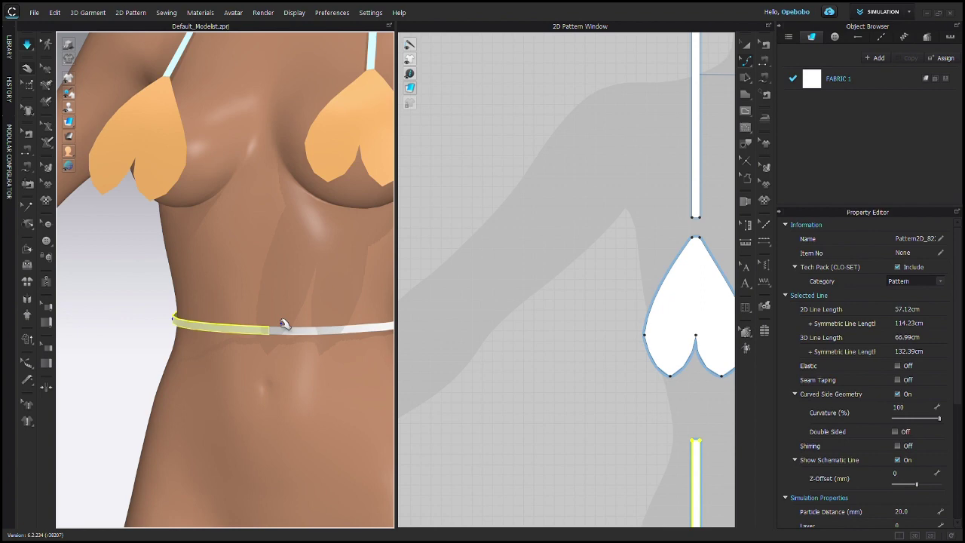
right_click_drag(284, 324, 207, 348)
left_click(166, 319)
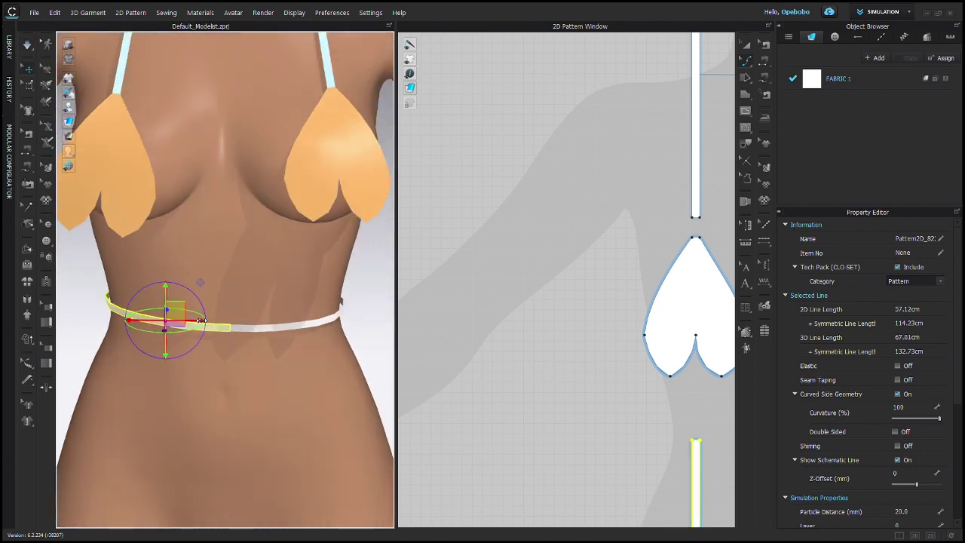
- Move the two strap halves up and apart at the front so they sit closer beneath the cups
left_click_drag(131, 322, 80, 320)
right_click_drag(144, 335, 98, 320)
left_click_drag(141, 281, 141, 189)
right_click_drag(339, 345, 369, 370)
left_click(339, 348)
right_click_drag(373, 309, 339, 275)
- Draw a horizontal internal line about 9.7 cm long across the heart-shaped cups, just above the notch
scroll(550, 317, "up", 3)
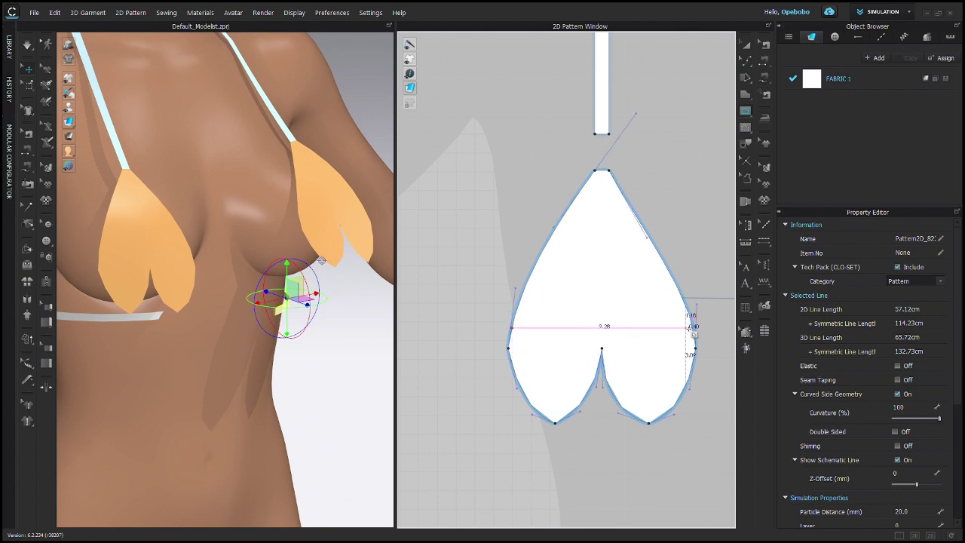
scroll(691, 327, "up", 4)
scroll(562, 349, "down", 4)
left_click(533, 342)
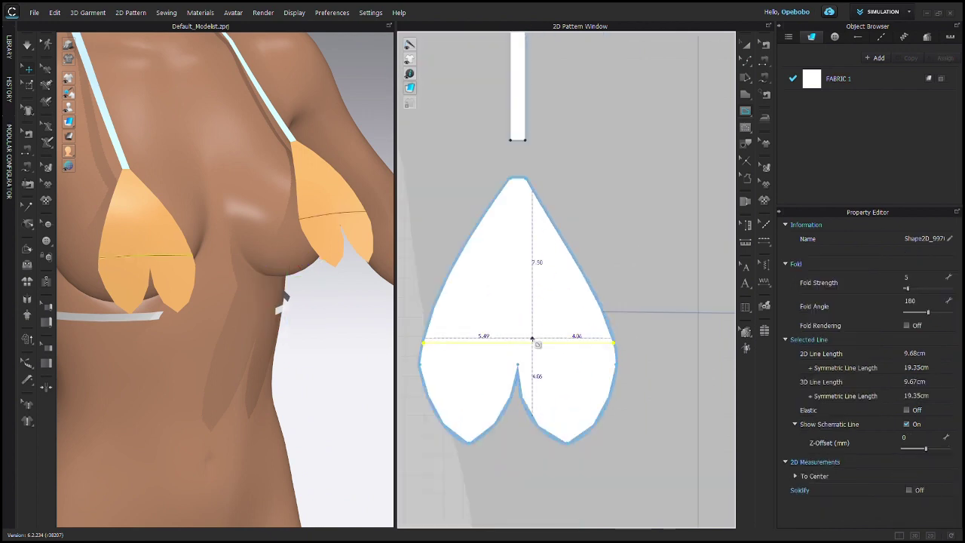
- Reposition the strap halves around the torso so they rest level just under the cups
right_click_drag(196, 321, 181, 343)
left_click(263, 340)
right_click_drag(326, 343, 351, 371)
left_click_drag(200, 348, 214, 350)
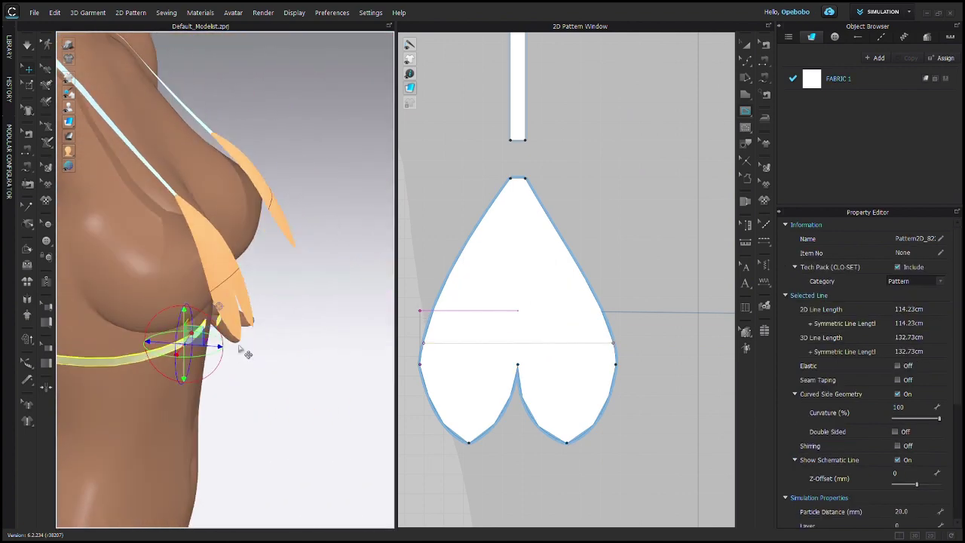
right_click_drag(244, 351, 178, 345)
left_click(329, 335)
right_click_drag(302, 336, 355, 353)
left_click_drag(346, 351, 339, 348)
right_click_drag(341, 348, 362, 332)
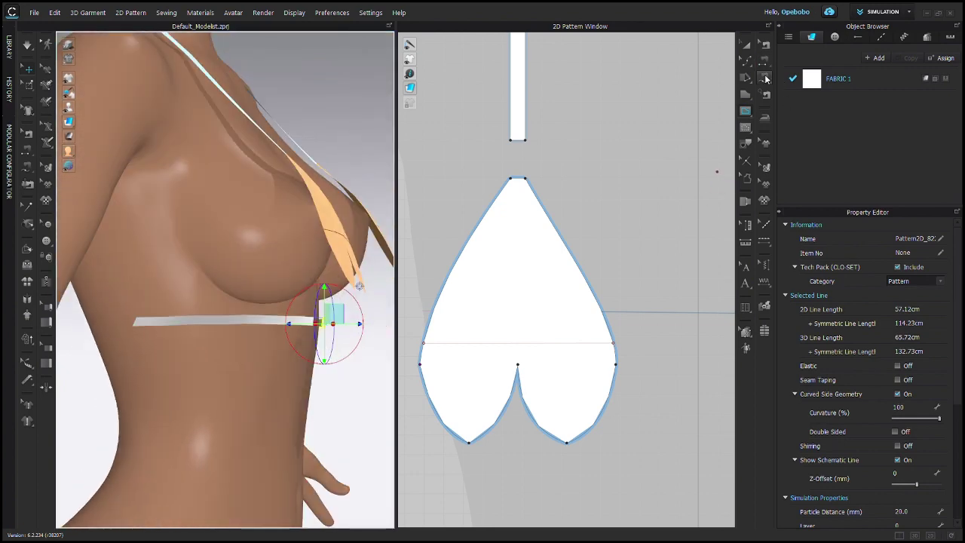
- Free-sew the cup's internal line to a matching length along the chest strap's edge
left_click(766, 79)
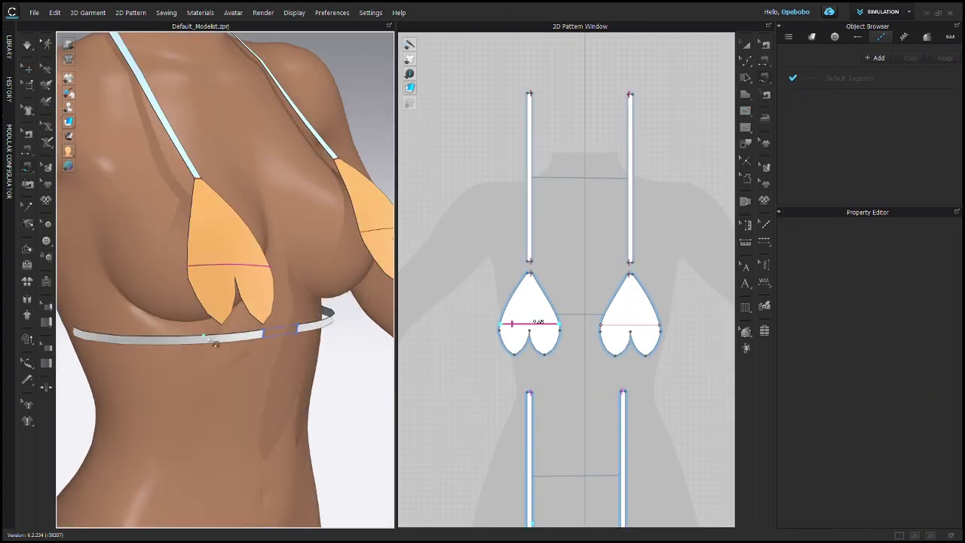
right_click_drag(242, 371, 213, 363)
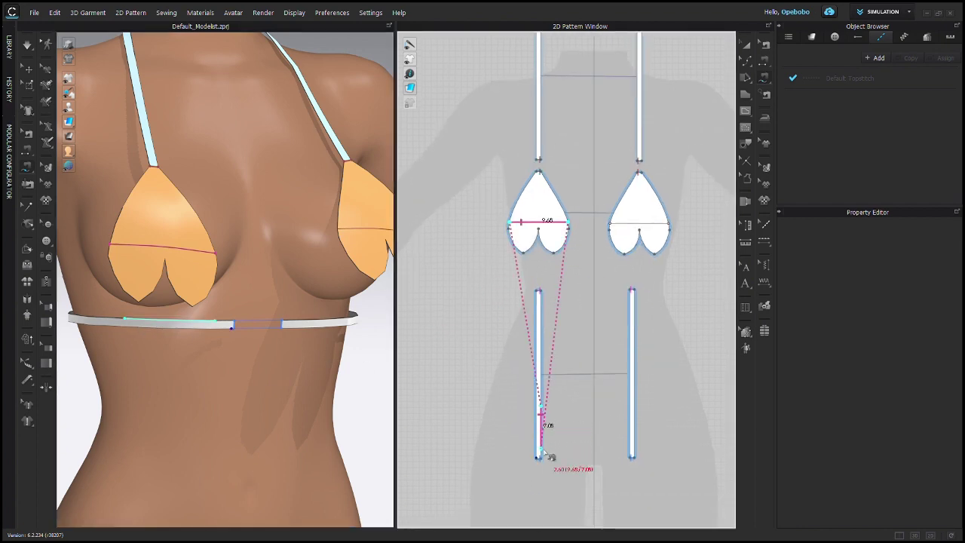
left_click(542, 450)
right_click_drag(241, 367, 267, 355)
- Try simulating the top with the cups sewn to the strap, and undo the drape
key("space")
key("space")
key("ctrl+z")
- Adjust both chest straps and pull them into place across the avatar's back during simulation
left_click(258, 348)
right_click_drag(307, 313, 280, 310)
left_click(374, 344, "shift")
right_click_drag(218, 348, 230, 379)
right_click_drag(257, 308, 198, 331)
left_click(113, 347)
left_click_drag(130, 348, 144, 351)
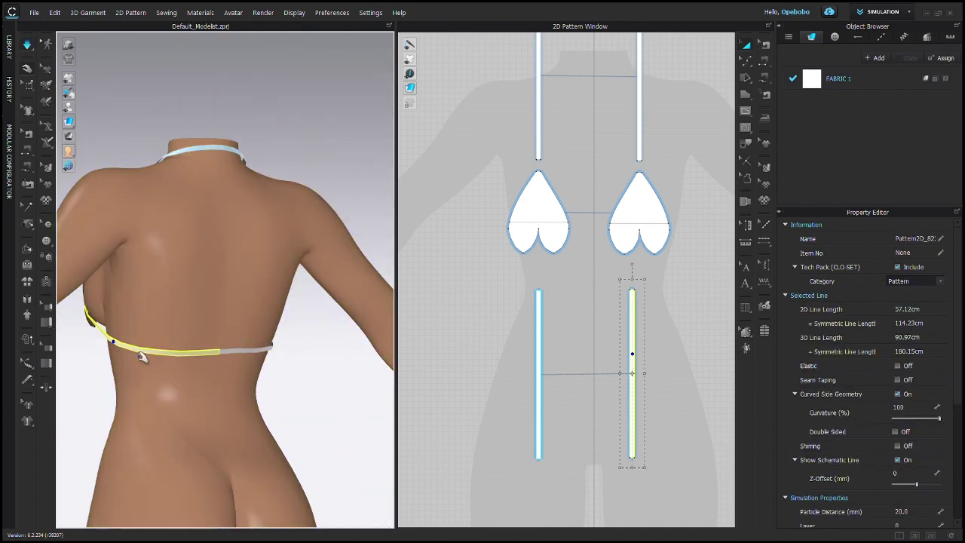
right_click_drag(144, 352, 197, 356)
left_click_drag(166, 355, 197, 361)
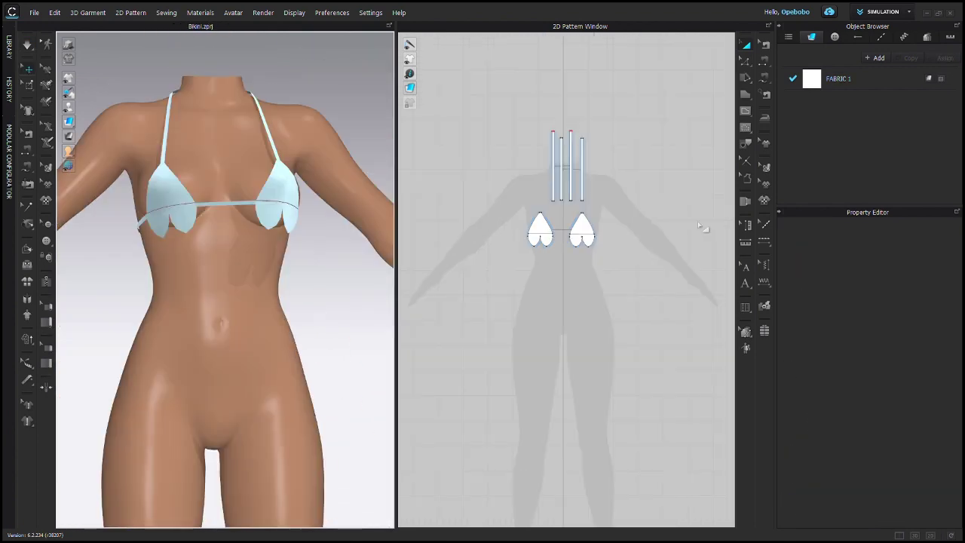
- Copy the two chest straps and paste them below the cups in the 2D pattern layout
scroll(279, 169, "up", 3)
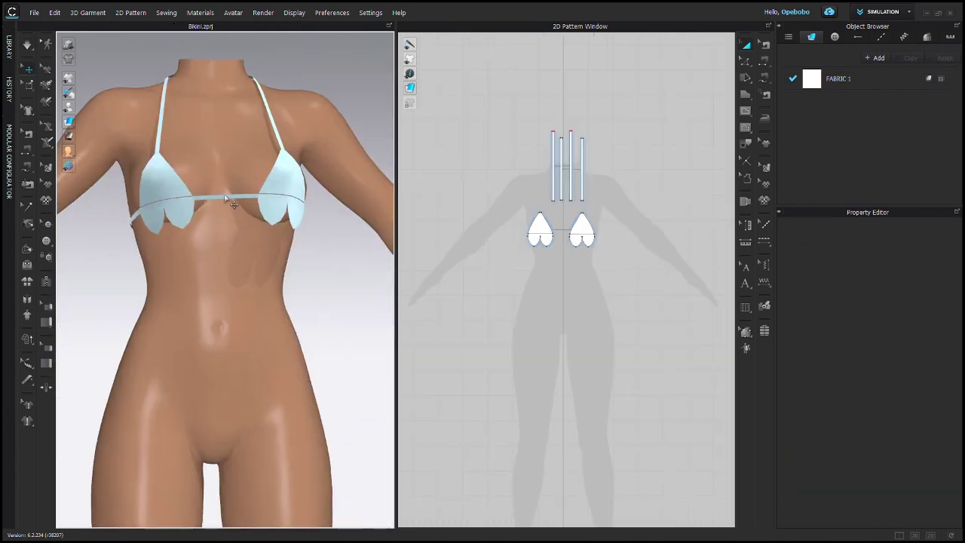
left_click(273, 162)
left_click(268, 161, "shift")
right_click_drag(270, 162, 522, 199)
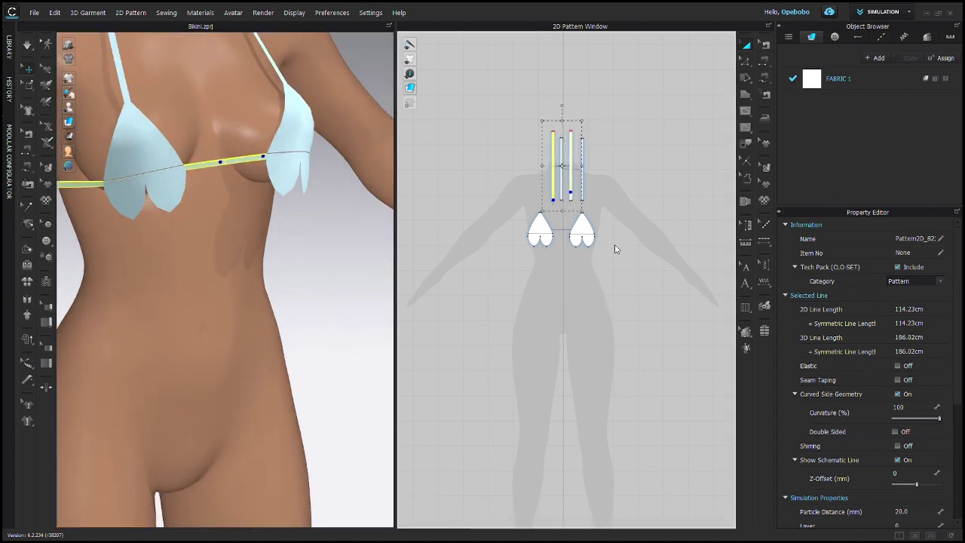
left_click(565, 316)
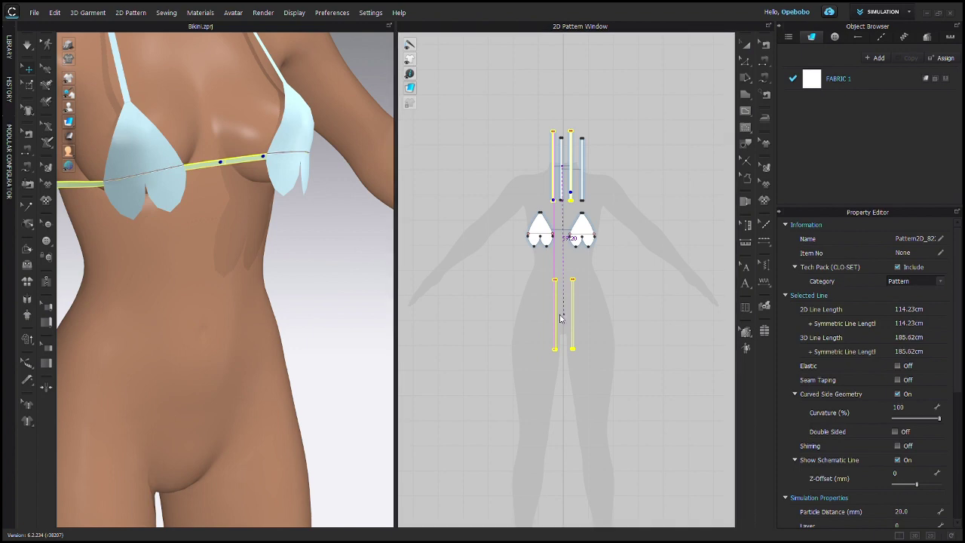
- Move the copied straps to the avatar's hip area in 3D and simulate them
scroll(261, 329, "down", 5)
left_click(216, 412)
left_click_drag(216, 376, 214, 280)
right_click_drag(205, 304, 251, 316)
left_click_drag(251, 320, 226, 320)
right_click_drag(226, 320, 179, 307)
key("8")
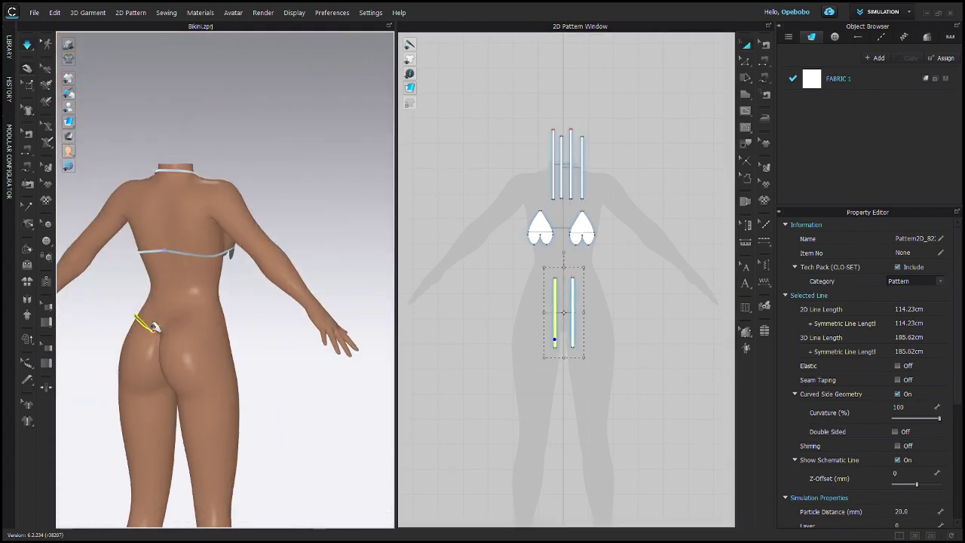
- Pull the hip straps up from the buttocks toward the waist during simulation
scroll(159, 377, "up", 3)
scroll(273, 358, "up", 3)
left_click(359, 306)
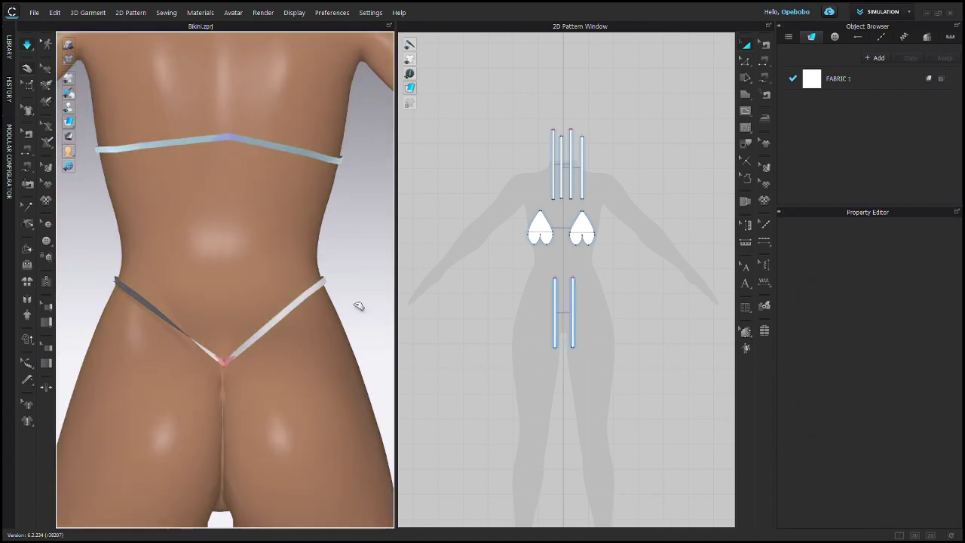
scroll(330, 316, "up", 4)
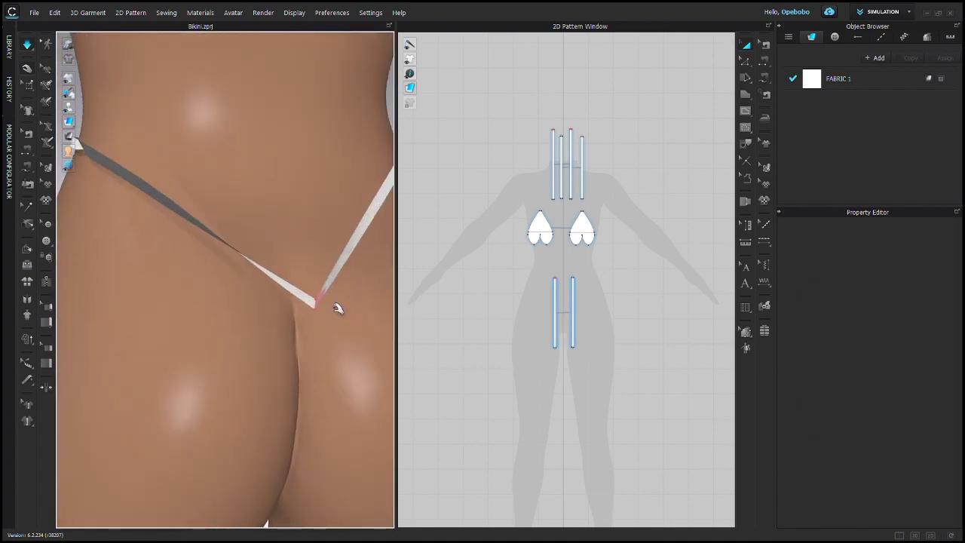
left_click_drag(337, 307, 336, 305)
right_click_drag(369, 218, 255, 219)
scroll(194, 231, "down", 2)
left_click(184, 244)
scroll(255, 219, "up", 3)
- Pull out the twisted section of the strap at the side so the band sits around the waist
left_click(268, 249)
right_click_drag(270, 252, 267, 217)
scroll(269, 217, "up", 3)
left_click_drag(330, 166, 362, 170)
right_click_drag(365, 174, 194, 204)
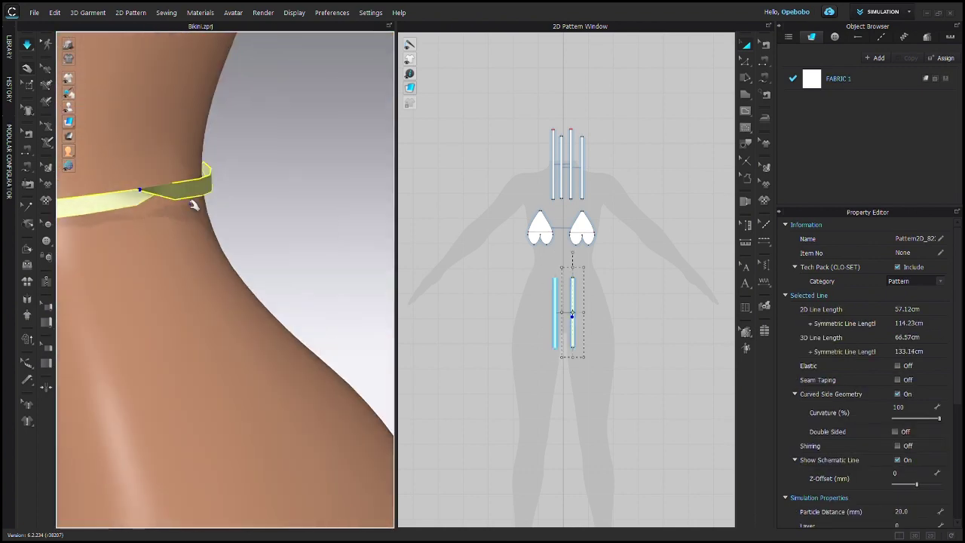
left_click_drag(196, 194, 239, 203)
scroll(237, 263, "down", 3)
right_click_drag(241, 205, 269, 245)
scroll(269, 246, "down", 3)
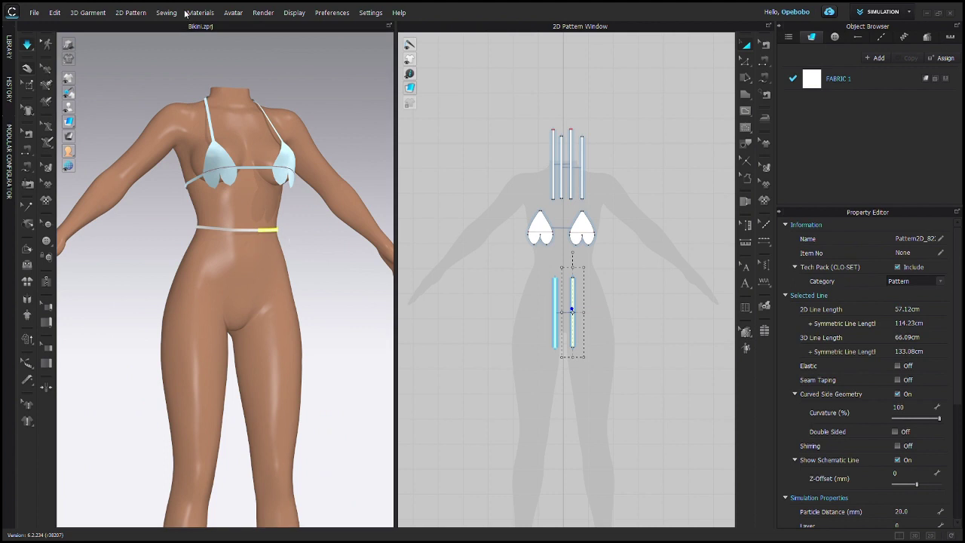
- Draw a tapered half front panel against the centre line, about 6.7 cm wide at the top and 17 cm tall
scroll(230, 273, "up", 4)
scroll(589, 238, "up", 3)
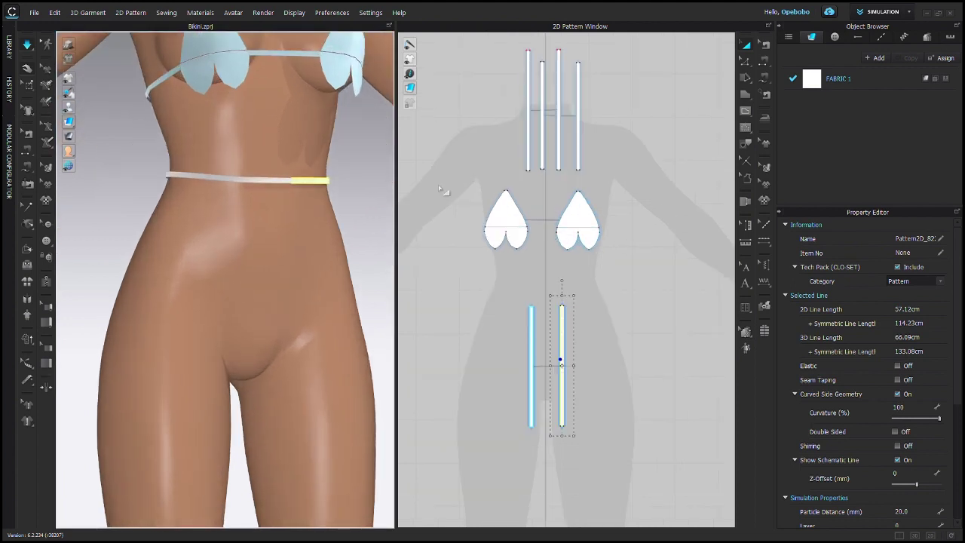
left_click(747, 95)
middle_click_drag(578, 322, 603, 217)
scroll(602, 219, "up", 4)
scroll(592, 188, "down", 3)
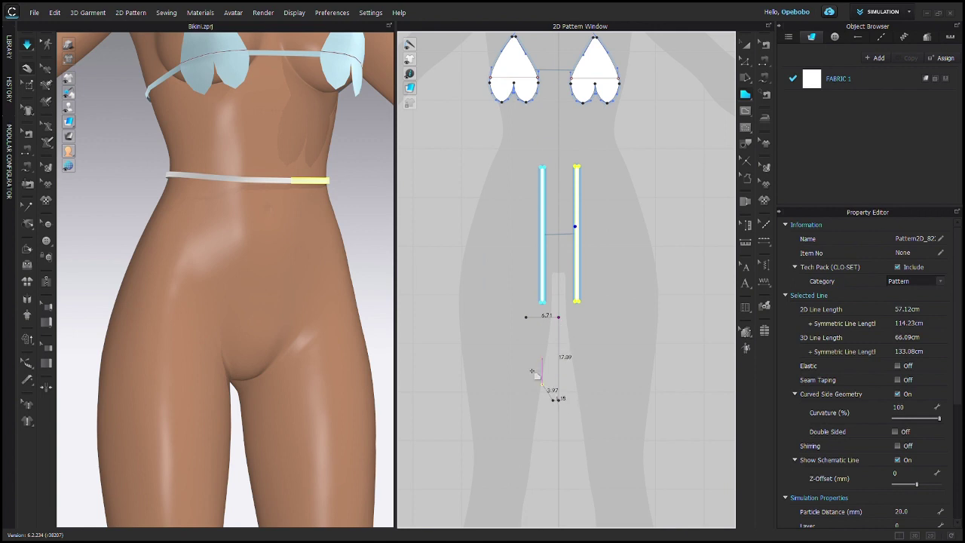
scroll(527, 332, "up", 3)
left_click(535, 270)
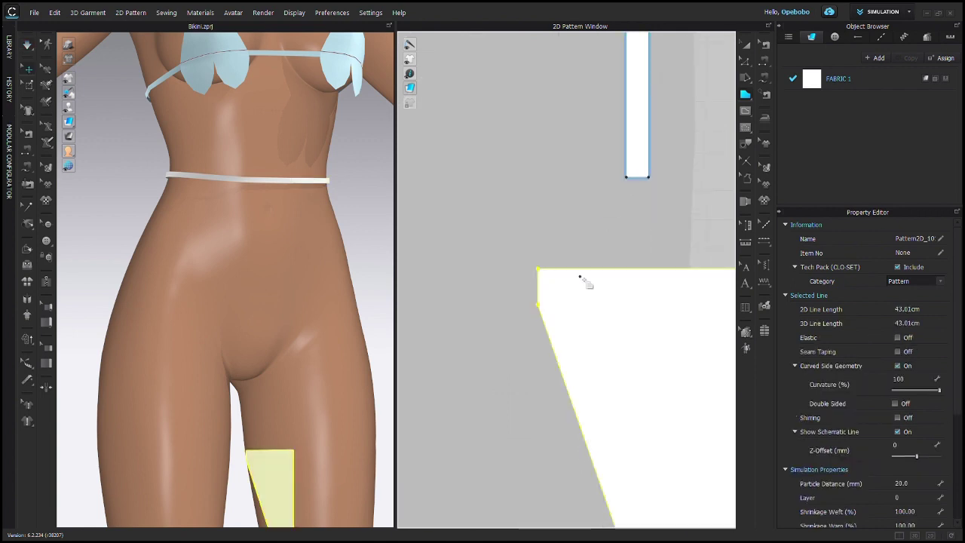
- Move the two waist strap patterns aside, next to the silhouette's leg in the 2D layout
scroll(571, 302, "down", 5)
key("a")
left_click(546, 150)
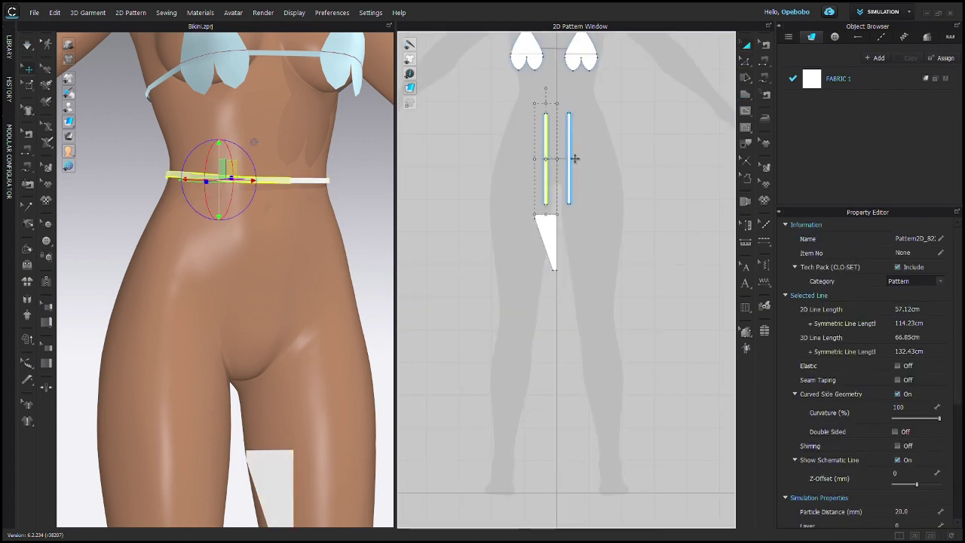
left_click(570, 157, "shift")
left_click_drag(571, 156, 658, 267)
- Unfold the half panel symmetrically about its centre line and place it in front of the avatar's crotch
left_click(560, 241)
scroll(564, 230, "up", 4)
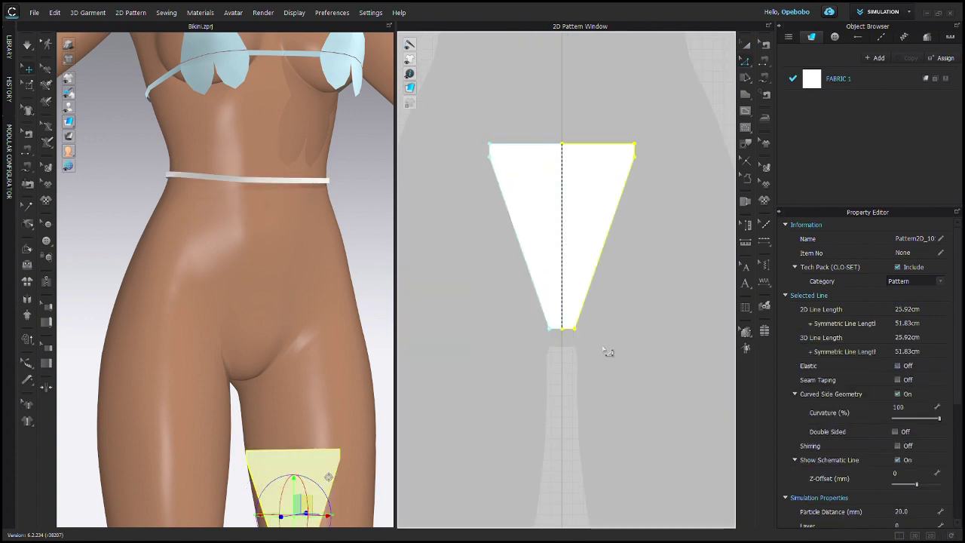
scroll(607, 351, "down", 4)
right_click_drag(226, 302, 253, 184)
right_click_drag(249, 218, 354, 223)
- Paste a copy of one waist strap beneath the front panel and centre it under the panel's bottom edge
scroll(571, 147, "down", 5)
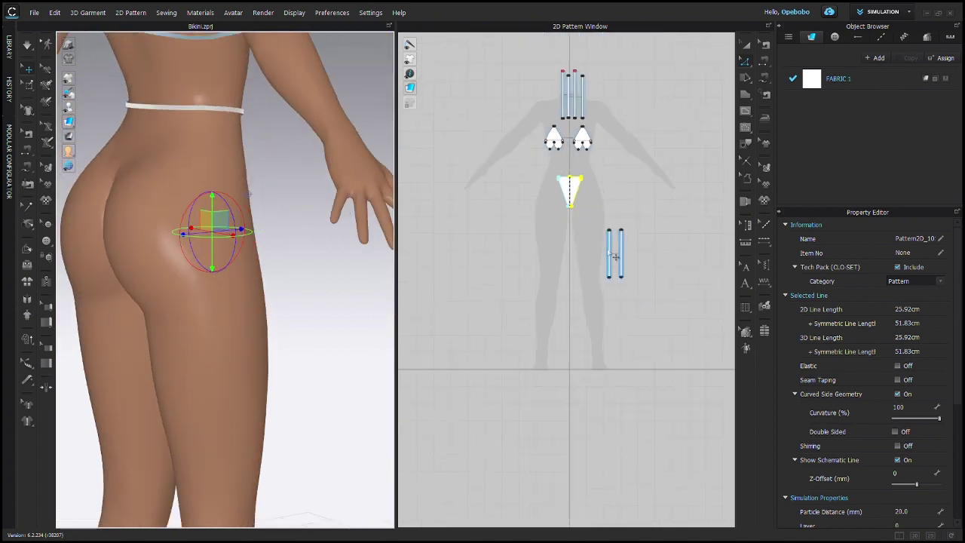
scroll(606, 246, "up", 5)
key("a")
left_click(610, 233)
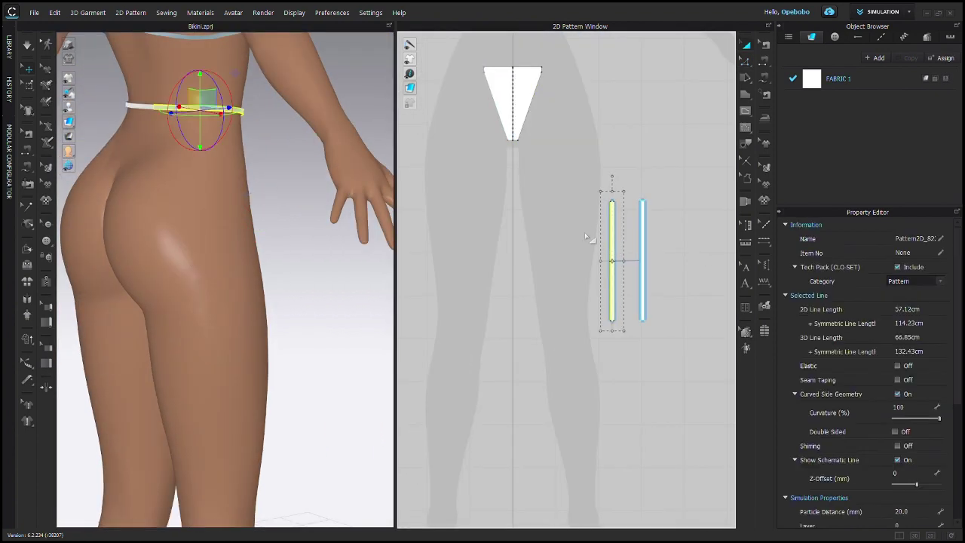
left_click(515, 219)
key("2")
scroll(489, 155, "up", 5)
scroll(577, 143, "up", 4)
left_click_drag(565, 310, 568, 116)
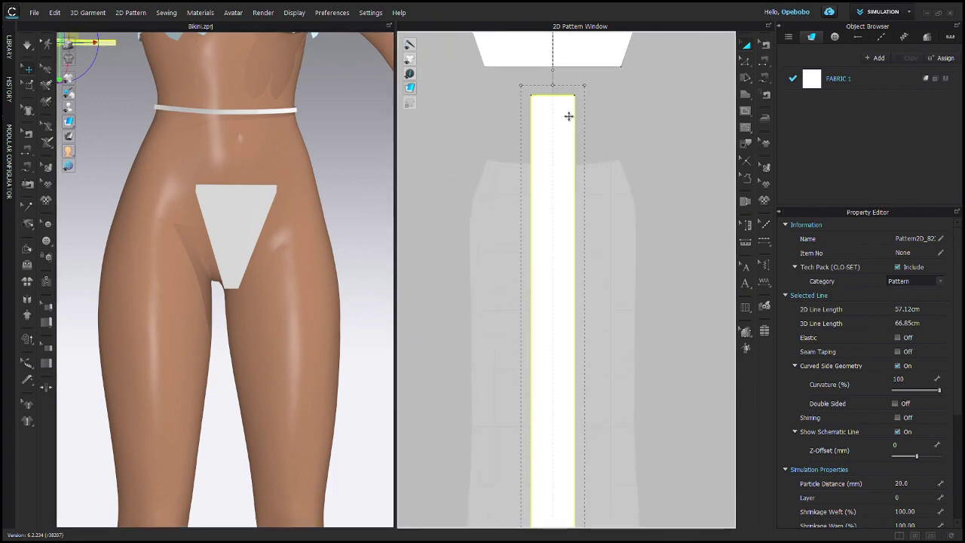
- Widen the copied strap on both sides to match the width of the front panel's bottom edge
right_click_drag(568, 116, 561, 181)
left_click_drag(479, 194, 478, 195)
left_click_drag(567, 219, 614, 224)
- Bring the widened strap over in the 3D view from beside the avatar to the front panel at the crotch
scroll(269, 241, "down", 5)
right_click_drag(162, 232, 153, 204)
left_click_drag(150, 197, 152, 258)
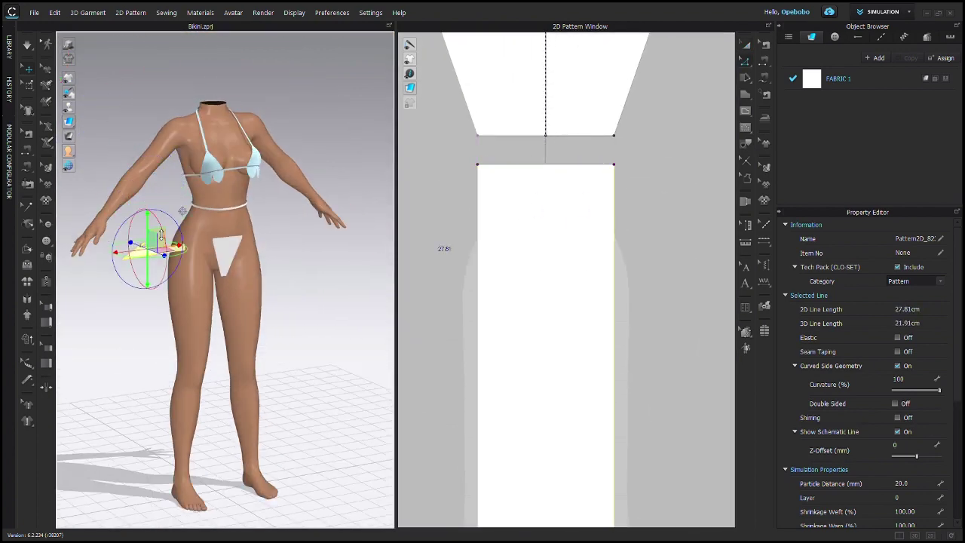
right_click_drag(151, 258, 168, 249)
left_click_drag(173, 243, 102, 245)
right_click_drag(103, 245, 113, 312)
left_click_drag(185, 275, 264, 280)
right_click_drag(162, 301, 239, 254)
scroll(238, 254, "up", 5)
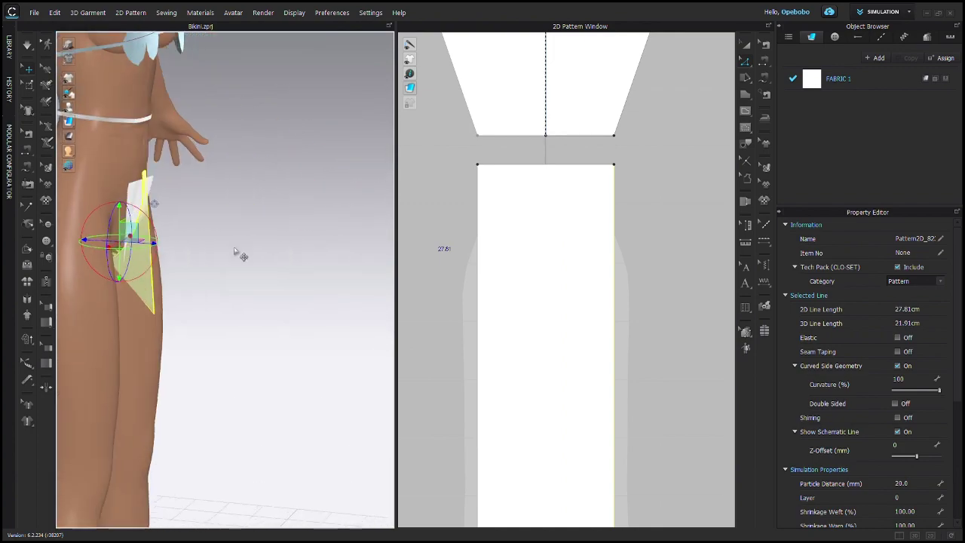
- Lower the widened strap in the 3D view so it hangs between the legs beneath the front panel
middle_click_drag(238, 254, 331, 301)
left_click_drag(226, 281, 260, 375)
right_click_drag(255, 316, 336, 204)
middle_click_drag(336, 204, 181, 207)
right_click_drag(181, 208, 34, 225)
- Sew the front panel's narrow bottom edge to the top edge of the crotch strap
left_click(763, 61)
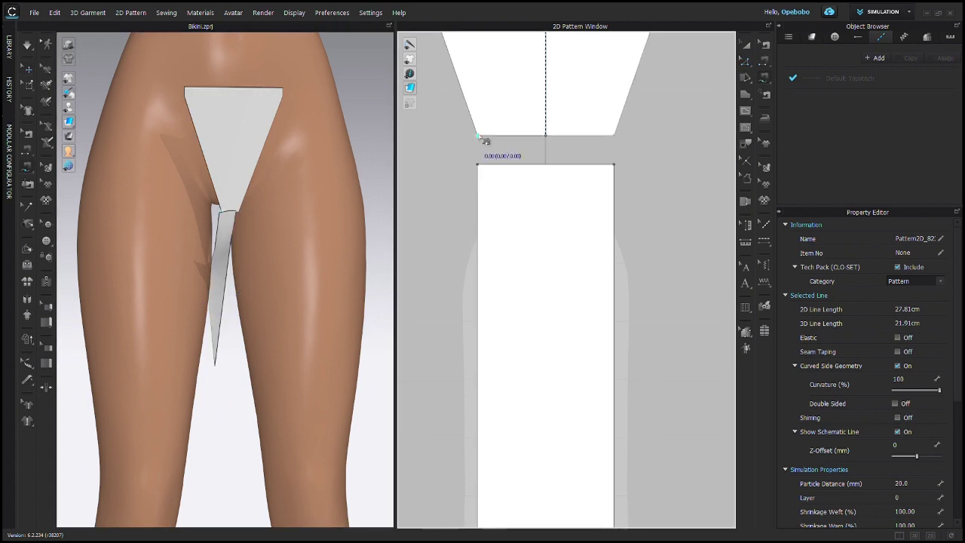
scroll(578, 319, "down", 5)
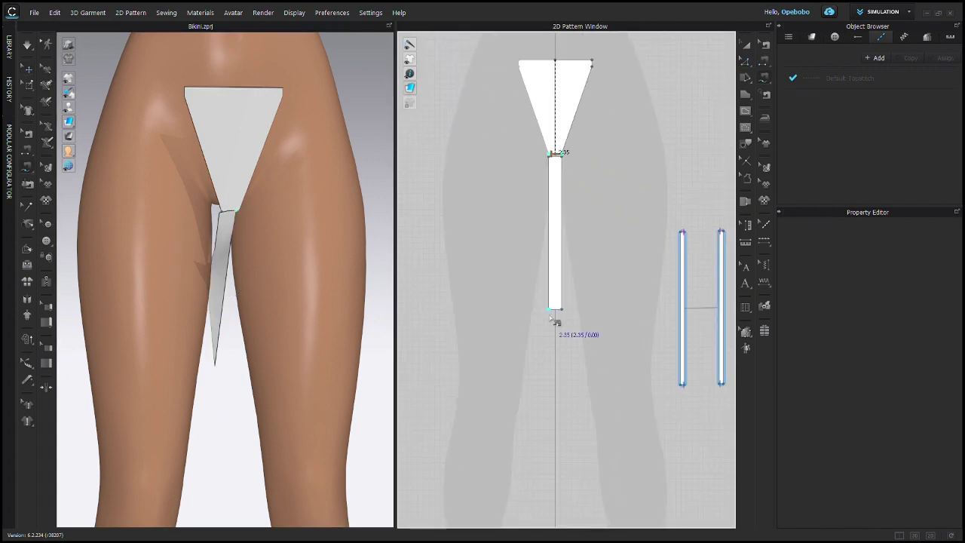
left_click(557, 317)
right_click_drag(330, 170, 362, 209)
key("a")
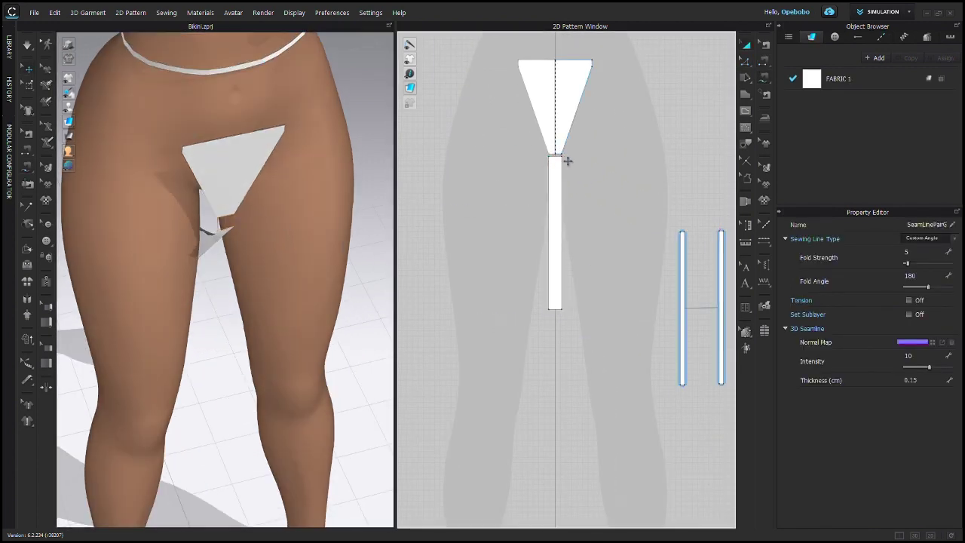
left_click(558, 183)
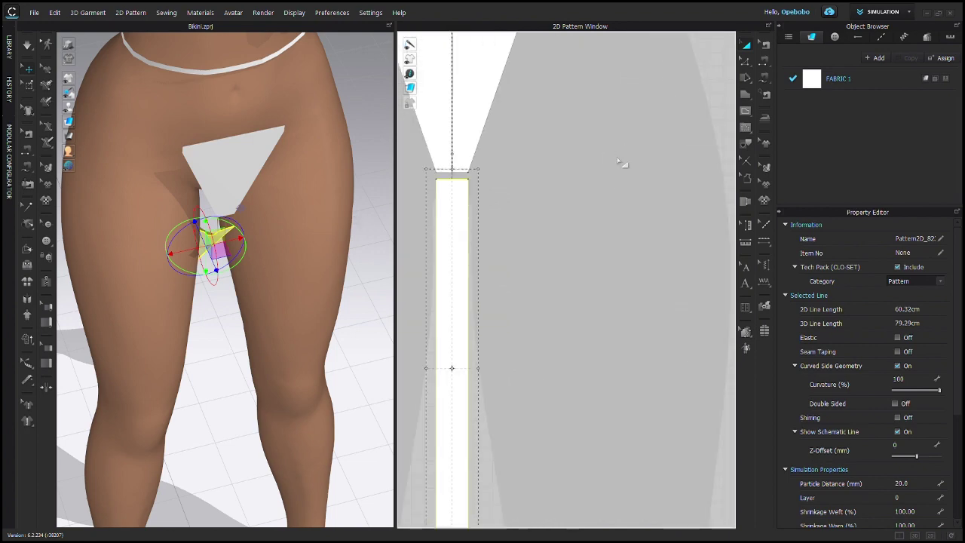
left_click(621, 157)
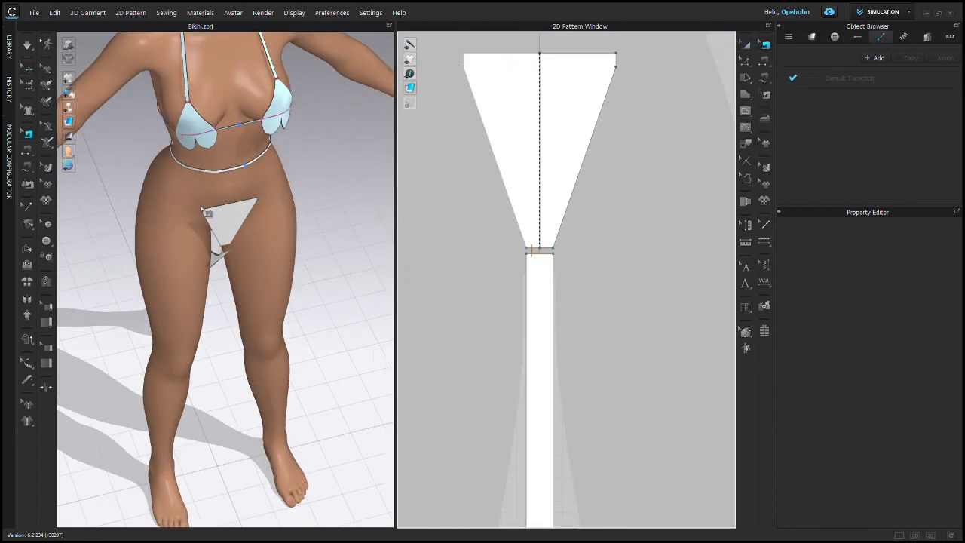
- Try simulating the front panel with the crotch strap and undo the result
right_click_drag(189, 168, 185, 211)
key("space")
key("space")
key("ctrl+z")
scroll(635, 92, "down", 5)
middle_click_drag(635, 92, 586, 259)
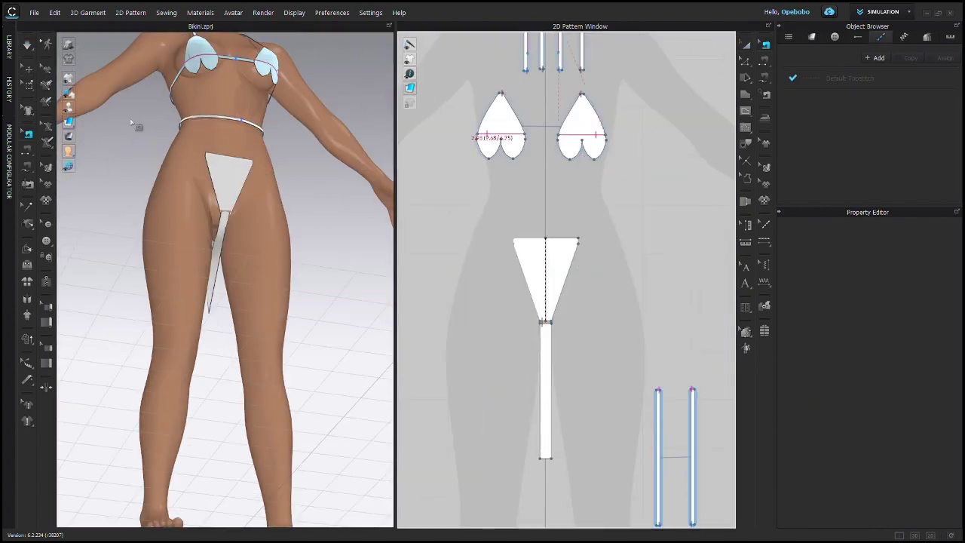
- Sew each half of the front panel's top edge to the lower end of a waist strap's side edge
scroll(226, 171, "up", 4)
right_click_drag(232, 159, 215, 172)
middle_click_drag(216, 173, 221, 215)
scroll(579, 240, "down", 5)
right_click_drag(224, 113, 228, 136)
scroll(230, 134, "down", 2)
scroll(616, 295, "up", 3)
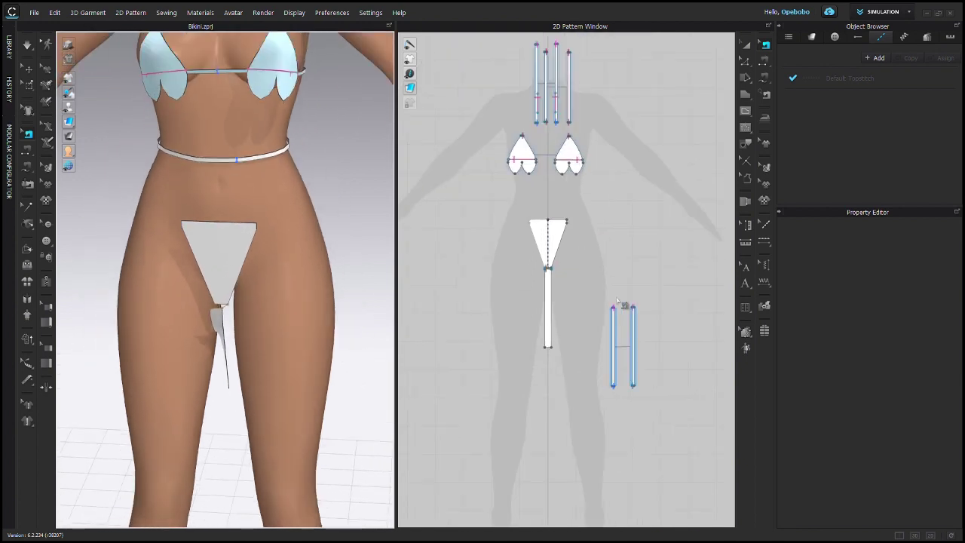
scroll(501, 193, "up", 3)
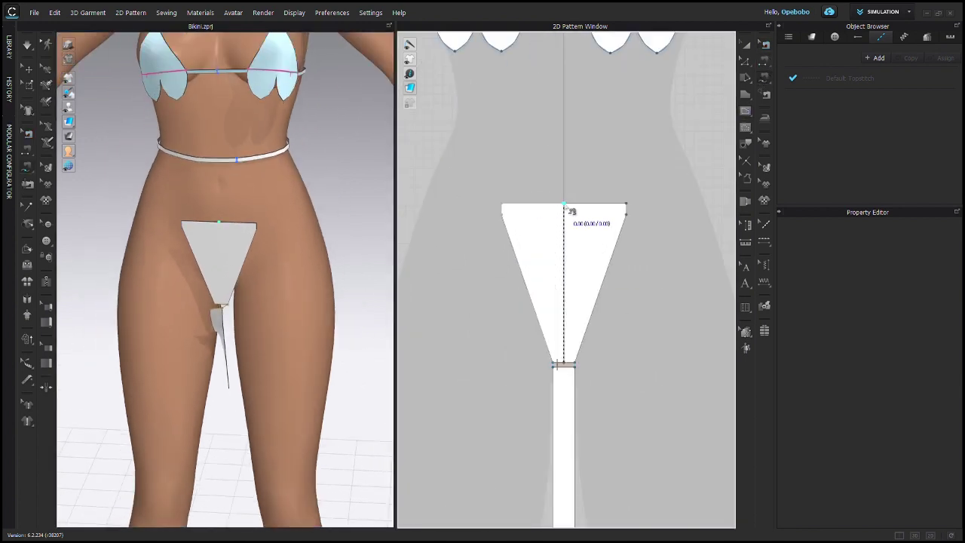
left_click(502, 204)
scroll(614, 366, "down", 3)
middle_click_drag(625, 377, 521, 230)
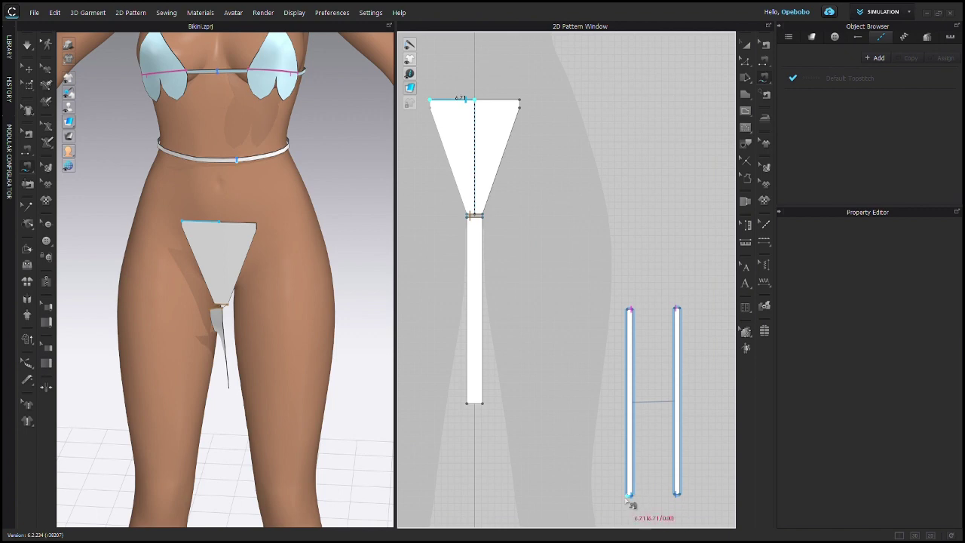
left_click(629, 426)
- Simulate the bikini bottom and strengthen both the front panel and the crotch strap
key("space")
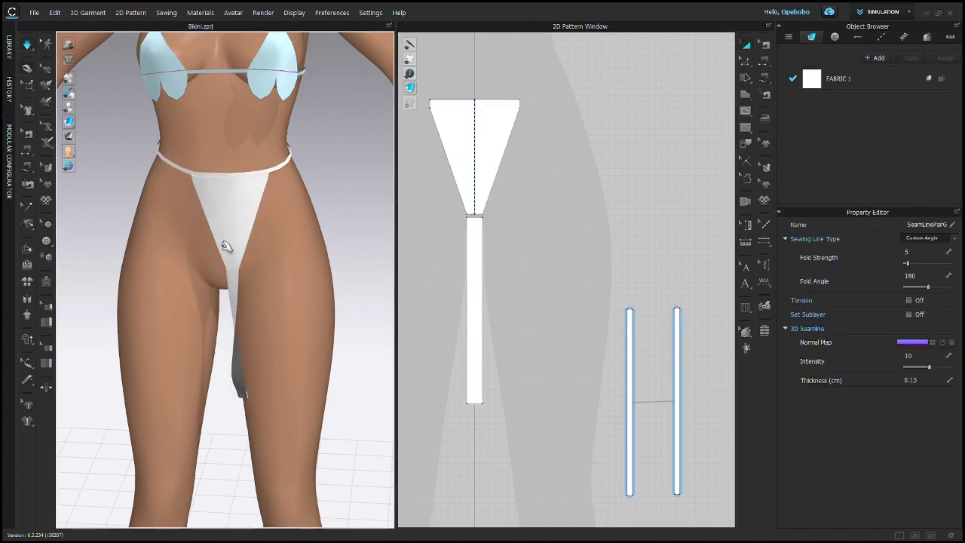
left_click(243, 254)
left_click(235, 288)
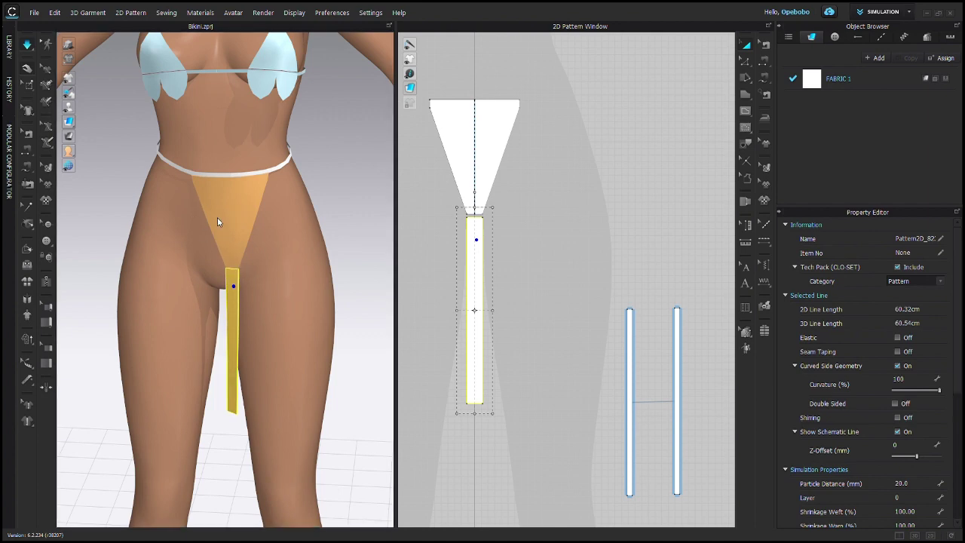
right_click_drag(217, 222, 236, 367)
key("space")
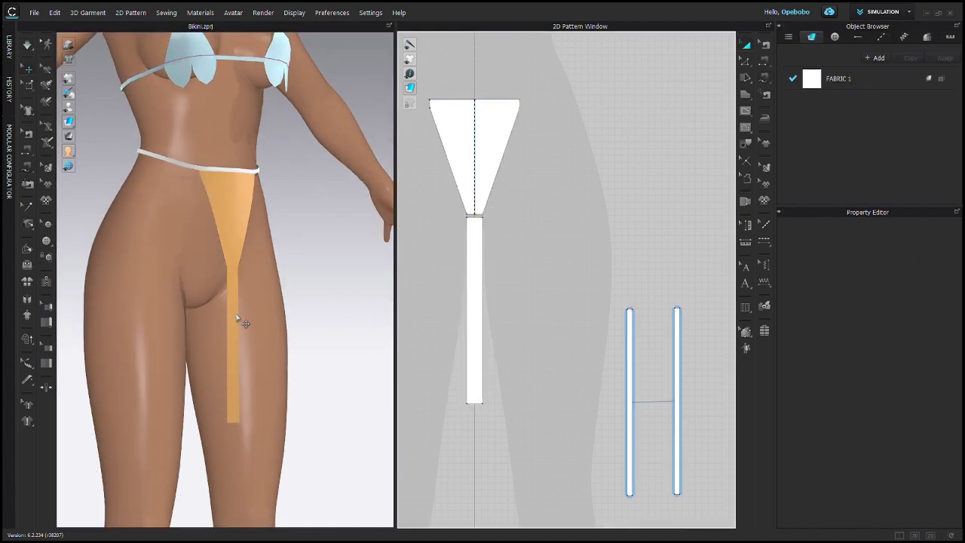
- Move the crotch strap backward between the avatar's legs so it hangs behind the body
left_click(236, 315)
right_click_drag(241, 321, 280, 310)
left_click_drag(260, 285, 274, 309)
right_click_drag(241, 310, 267, 316)
left_click_drag(267, 316, 203, 315)
right_click_drag(219, 315, 261, 326)
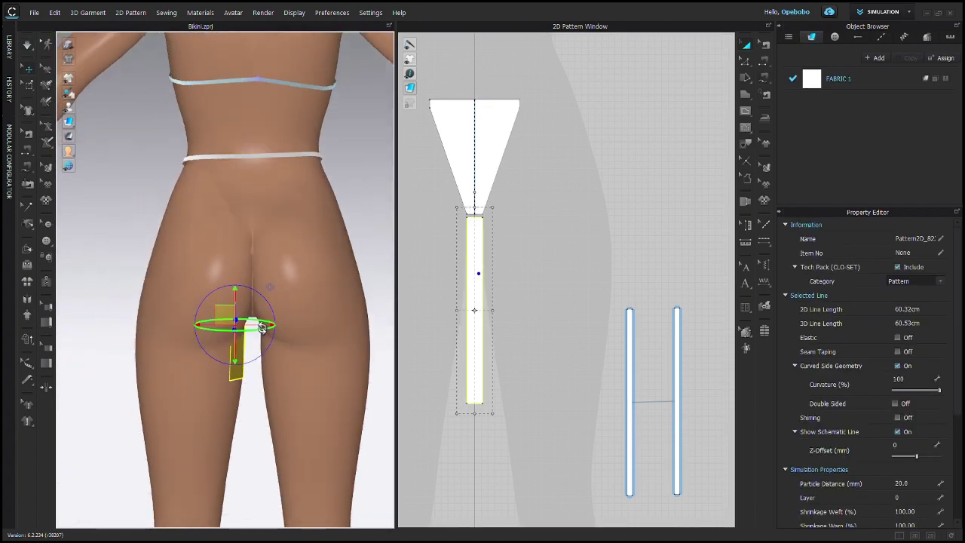
- Sew the crotch strap's free bottom edge to the joined waist straps at the centre back
left_click(767, 61)
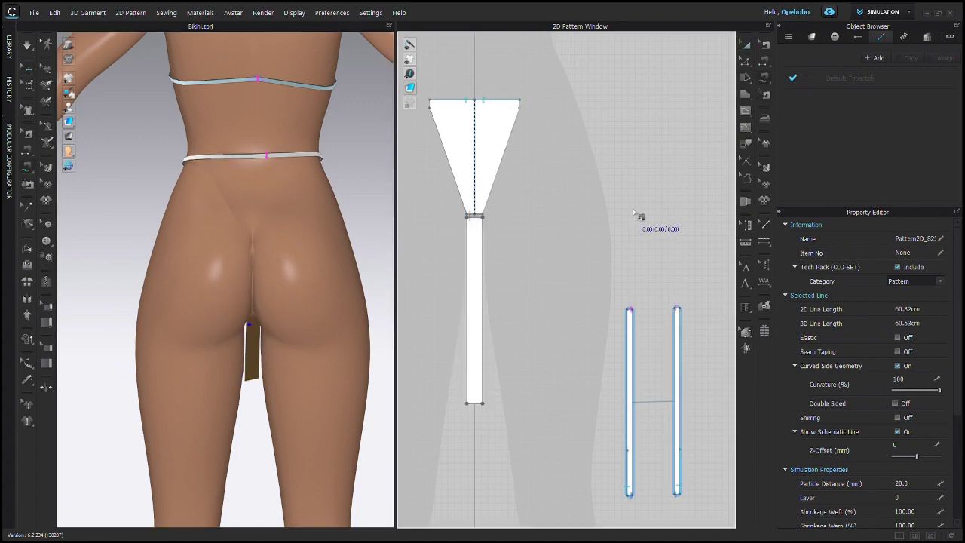
scroll(491, 426, "up", 3)
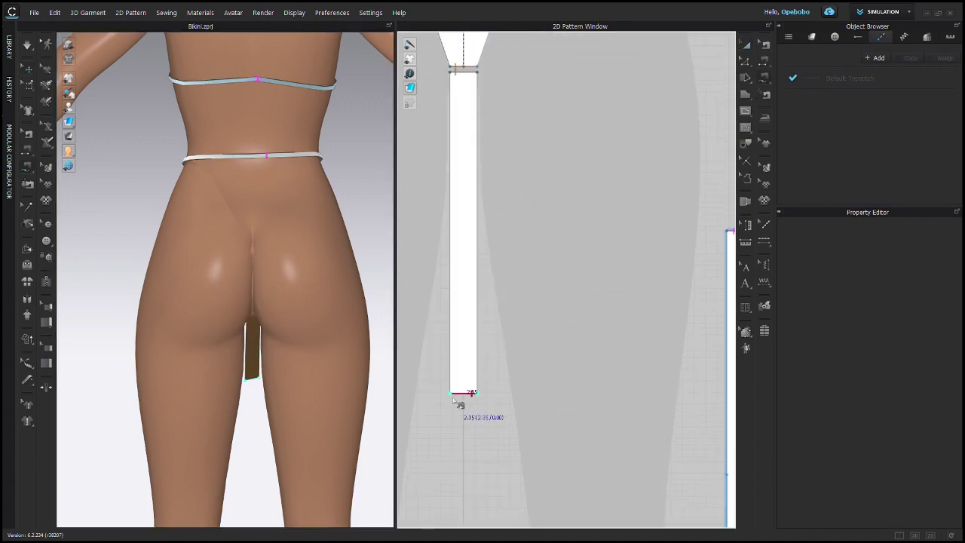
scroll(455, 279, "down", 3)
scroll(285, 161, "up", 2)
scroll(566, 275, "up", 5)
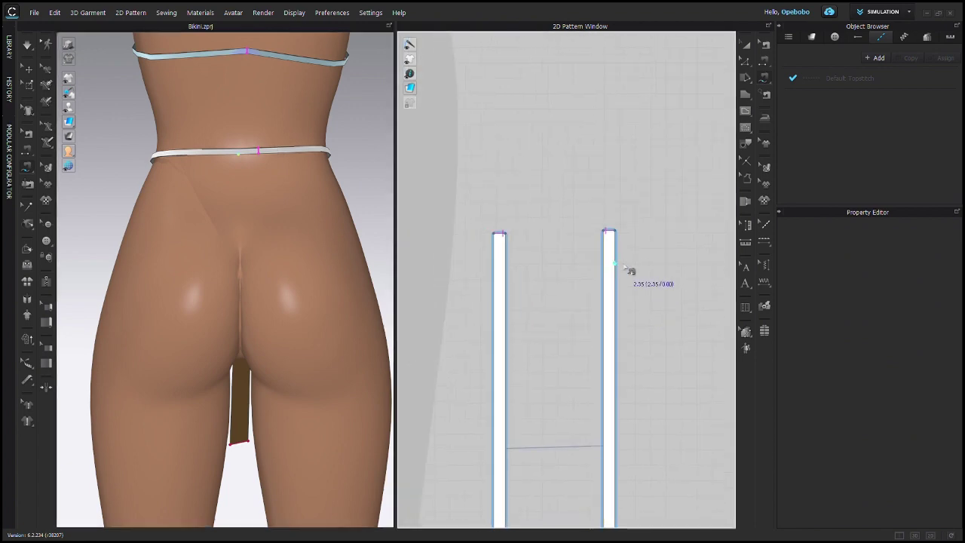
left_click(495, 257)
scroll(286, 291, "down", 4)
- Simulate the bikini bottom and pull the front panel and both waist straps into place over the hips
right_click_drag(287, 291, 228, 290)
key("space")
left_click_drag(224, 277, 230, 298)
right_click_drag(230, 298, 166, 253)
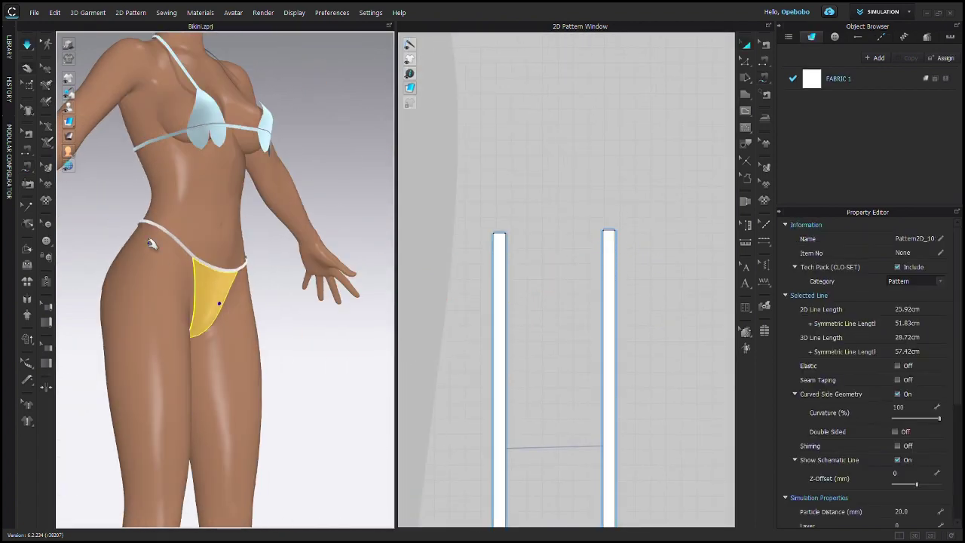
left_click_drag(150, 241, 121, 242)
right_click_drag(125, 243, 241, 268)
left_click_drag(245, 251, 268, 257)
right_click_drag(231, 310, 239, 299)
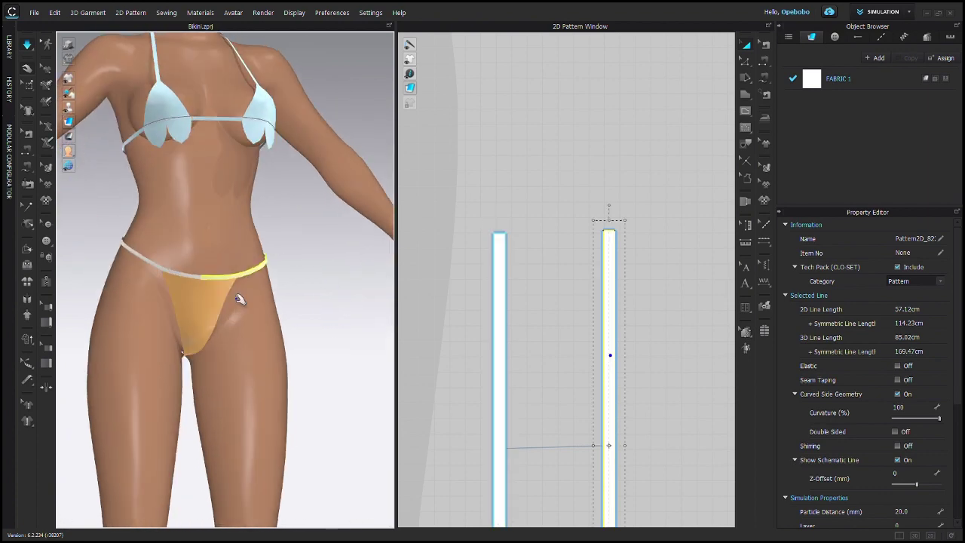
- Pull the crotch strap down at the back during simulation to seat it between the buttocks
scroll(190, 279, "up", 3)
right_click_drag(167, 292, 302, 334)
left_click_drag(301, 383, 308, 444)
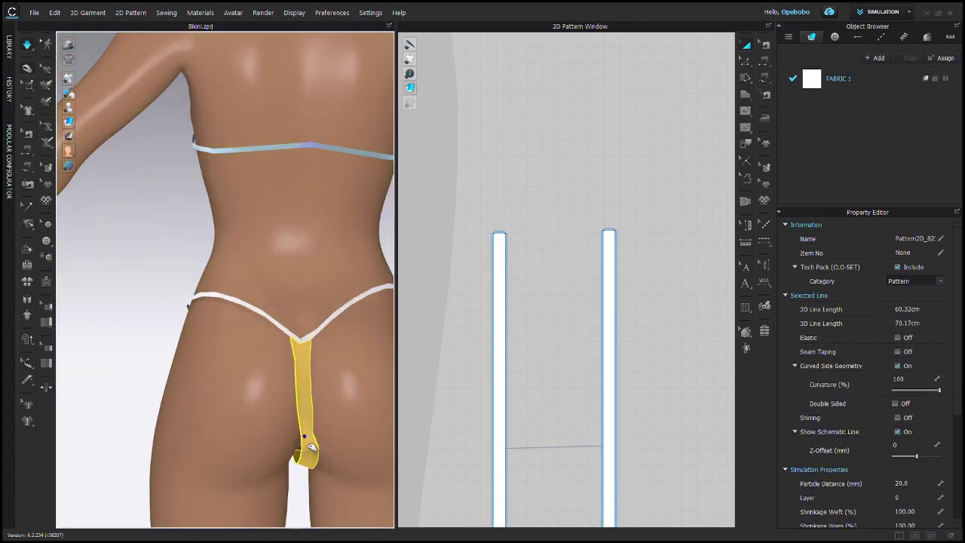
- Set the front panel's particle distance to 10 mm and curve its side edges outward
scroll(574, 181, "down", 5)
middle_click_drag(564, 243, 648, 370)
scroll(579, 308, "up", 4)
left_click(579, 308)
scroll(580, 309, "down", 3)
left_click(485, 261)
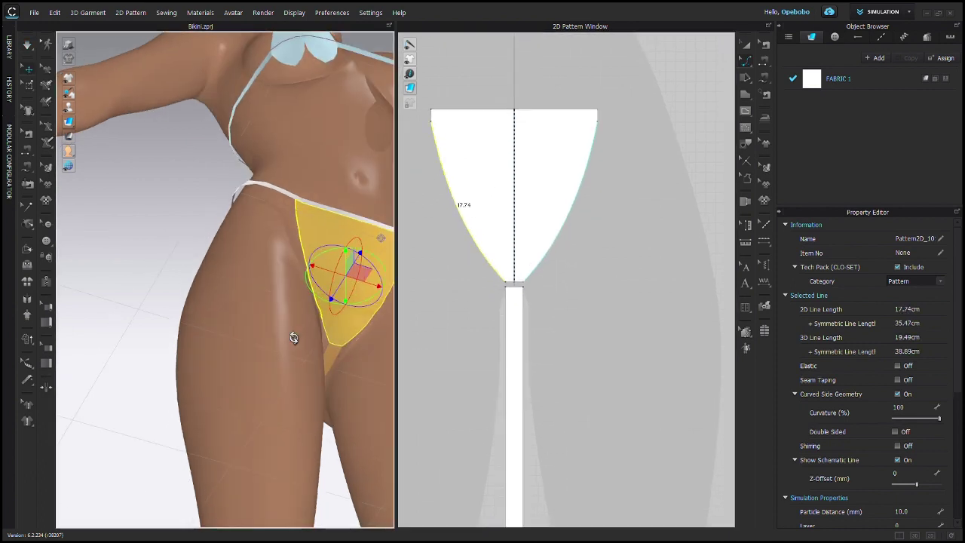
- Widen the front panel's top edge symmetrically toward both hips
right_click_drag(295, 338, 475, 341)
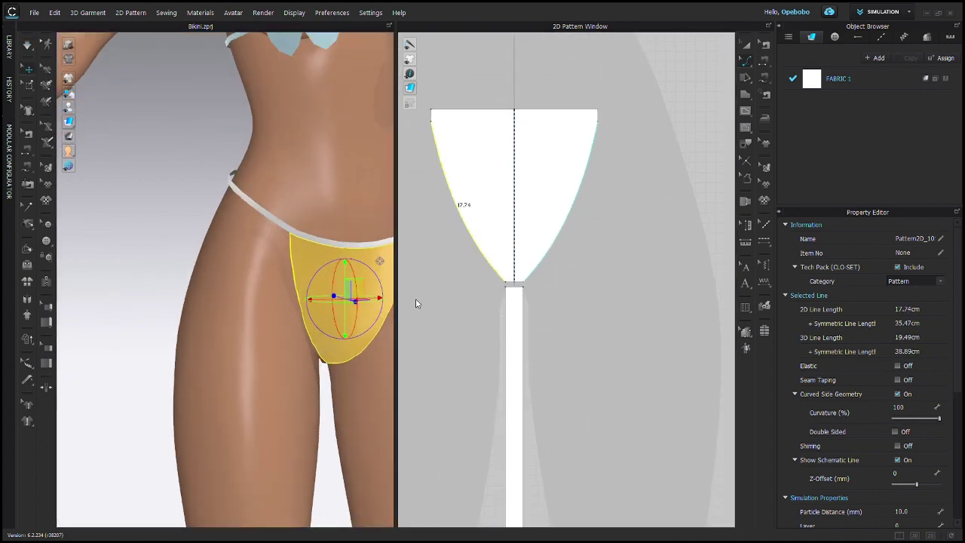
key("z")
middle_click_drag(418, 303, 463, 379)
middle_click_drag(472, 257, 568, 339)
left_click_drag(573, 274, 529, 275)
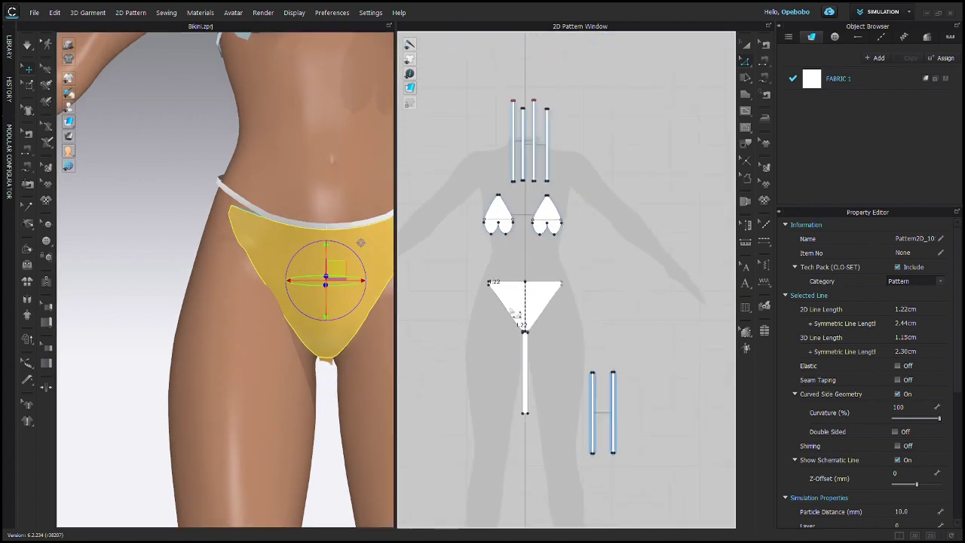
- Bow the widened front panel's straight side edges outward and simulate the new shape
left_click(503, 315)
scroll(504, 315, "up", 3)
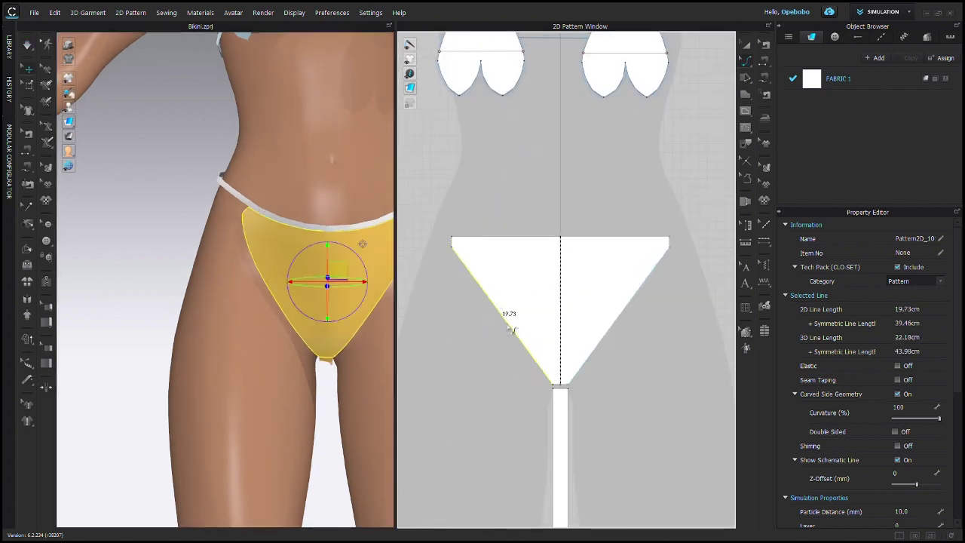
left_click_drag(503, 332, 522, 323)
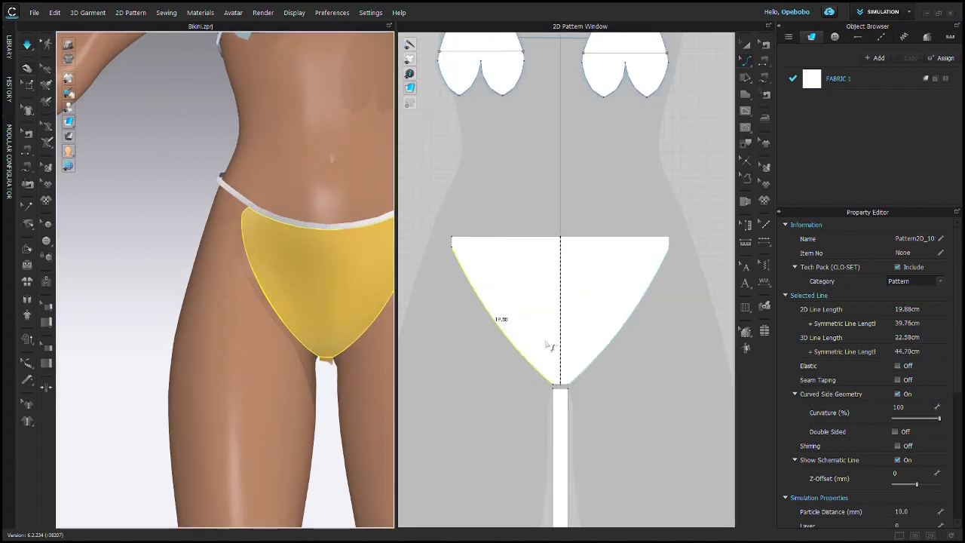
- Lengthen the waist-strap side of the front seams to 12.60 cm to match each half of the panel's top edge
scroll(528, 283, "down", 5)
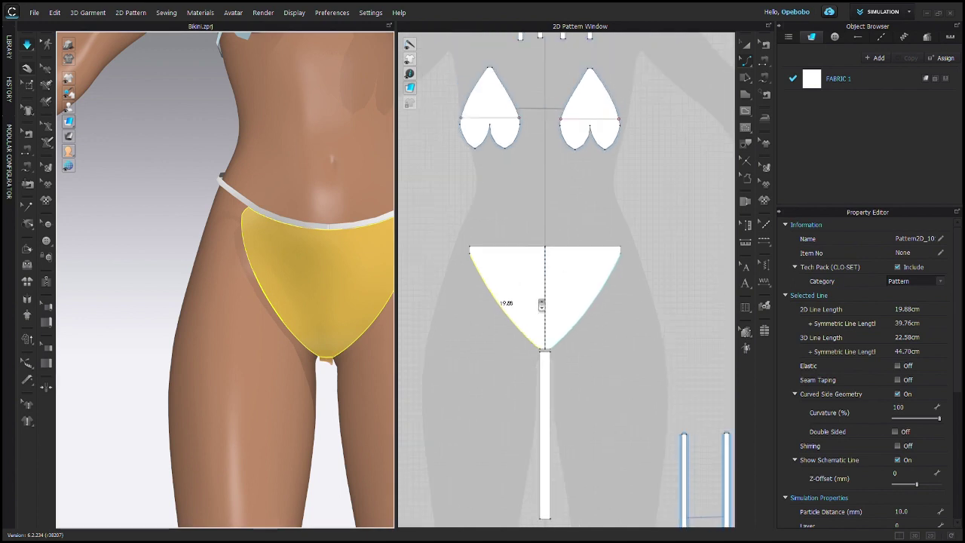
right_click_drag(316, 303, 321, 280)
left_click(766, 47)
left_click(541, 297)
middle_click_drag(623, 468, 608, 338)
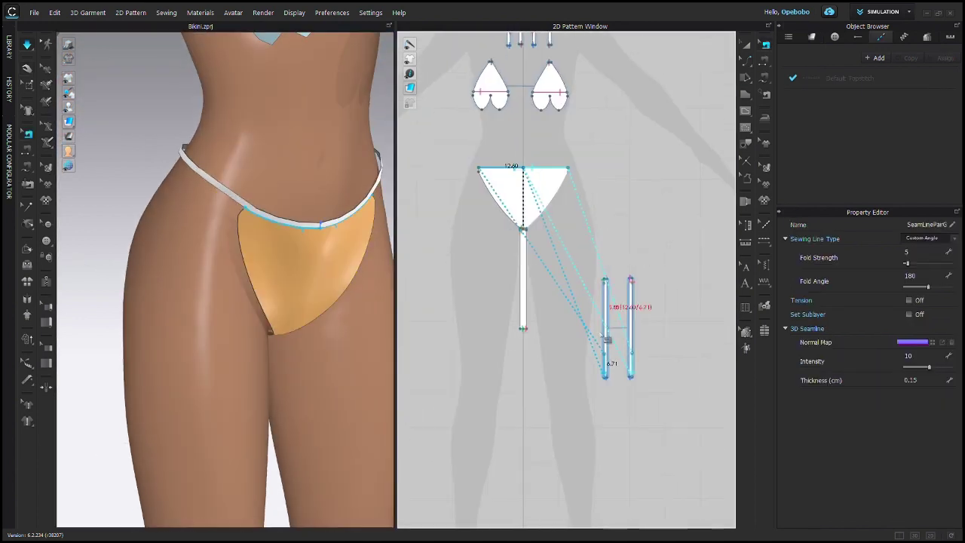
scroll(598, 360, "up", 5)
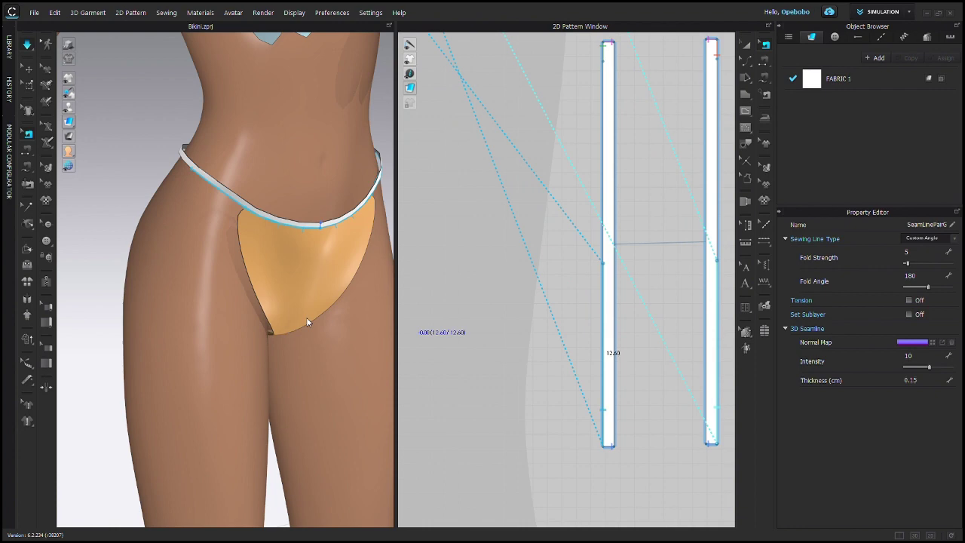
- Reshape the front panel's side edges into inward curves for higher-cut leg openings
key("space")
scroll(309, 316, "down", 5)
right_click_drag(339, 282, 300, 269)
middle_click_drag(430, 249, 545, 227)
scroll(528, 218, "up", 3)
key("z")
left_click(508, 212)
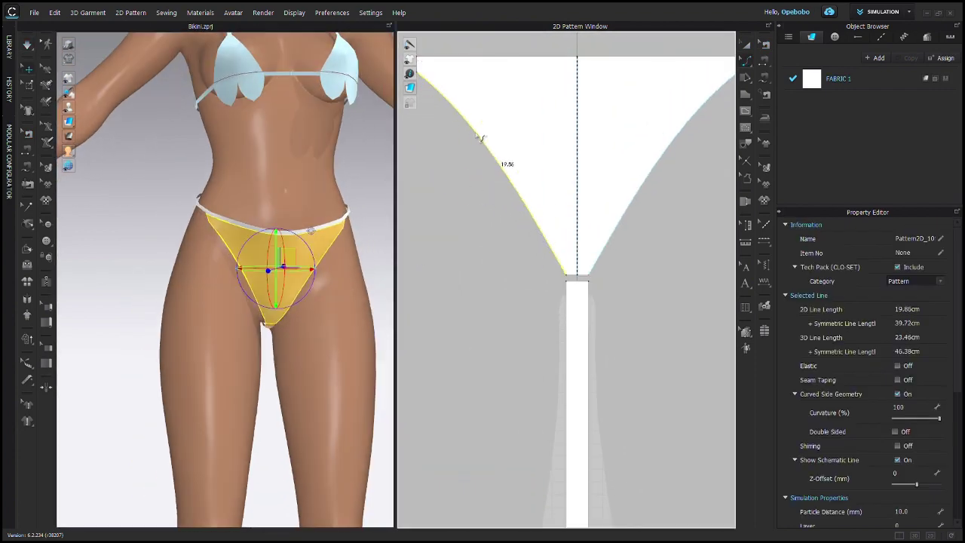
- Simulate the reshaped bottom and pull the waist strap down around one hip
right_click_drag(253, 312, 302, 305)
left_click_drag(189, 207, 183, 231)
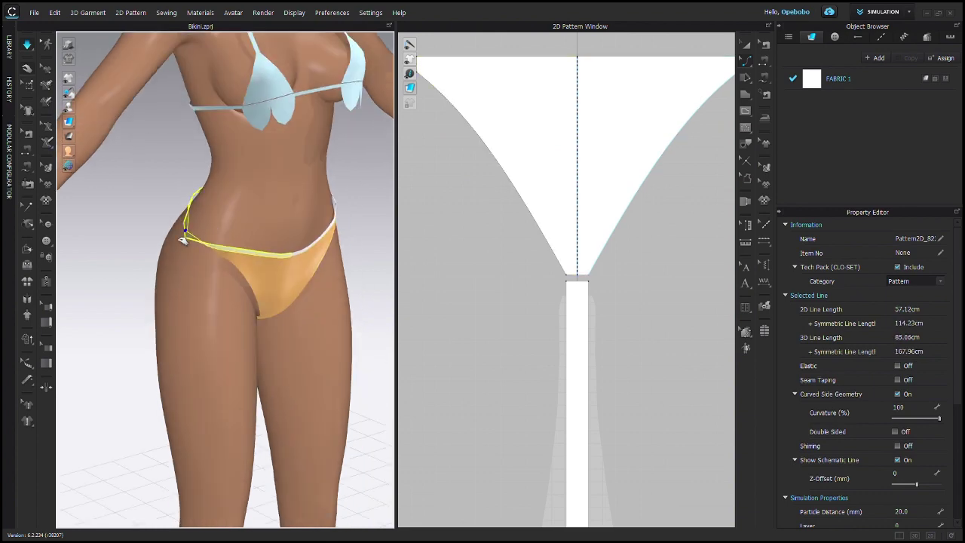
right_click_drag(197, 248, 302, 264)
left_click(217, 234)
left_click_drag(215, 232, 238, 274)
right_click_drag(238, 275, 355, 260)
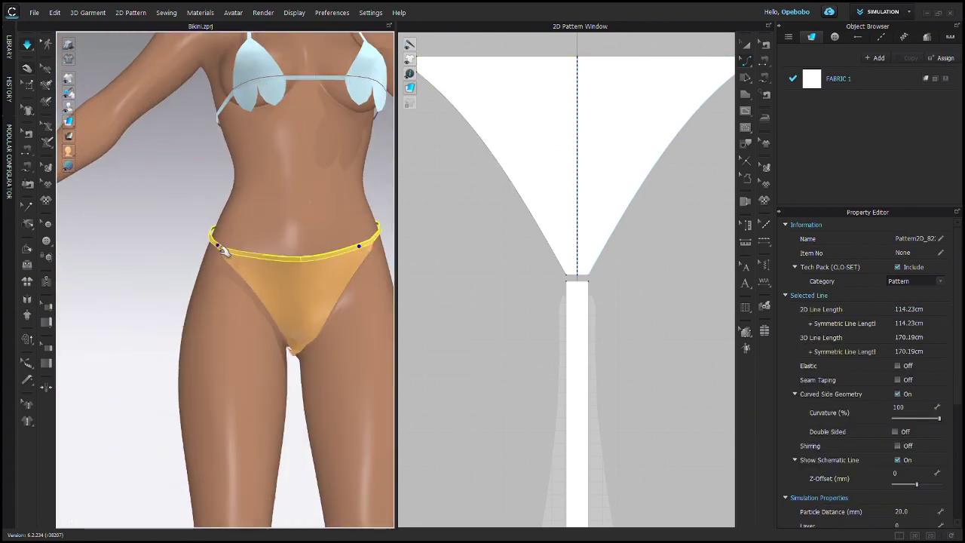
- Set the waist straps' particle distance to 10 mm and adjust the strap around the opposite hip
right_click_drag(366, 290, 317, 320)
left_click_drag(352, 252, 375, 271)
right_click_drag(362, 260, 294, 279)
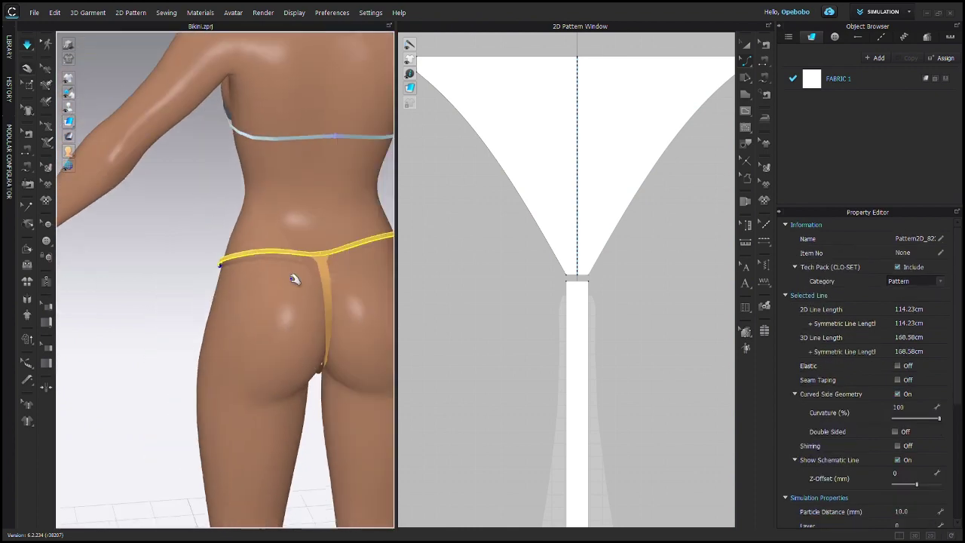
- Strengthen the waist straps and set the crotch strap's particle distance to 10 mm
left_click(326, 313)
right_click_drag(326, 312, 300, 394)
left_click(285, 285)
left_click(290, 299)
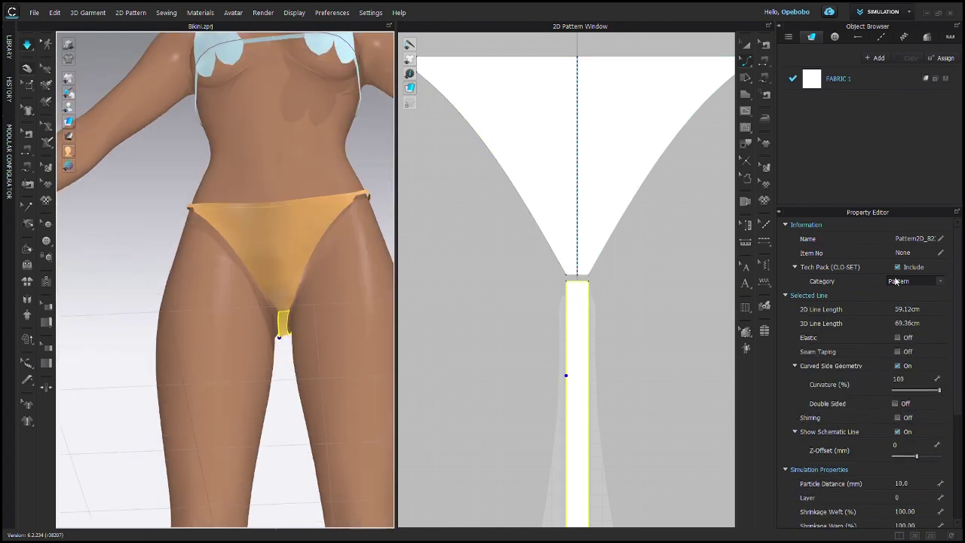
- Tug the front panel's lower end and crotch strap into place between the avatar's legs during simulation
left_click(373, 308)
right_click_drag(290, 339, 303, 346)
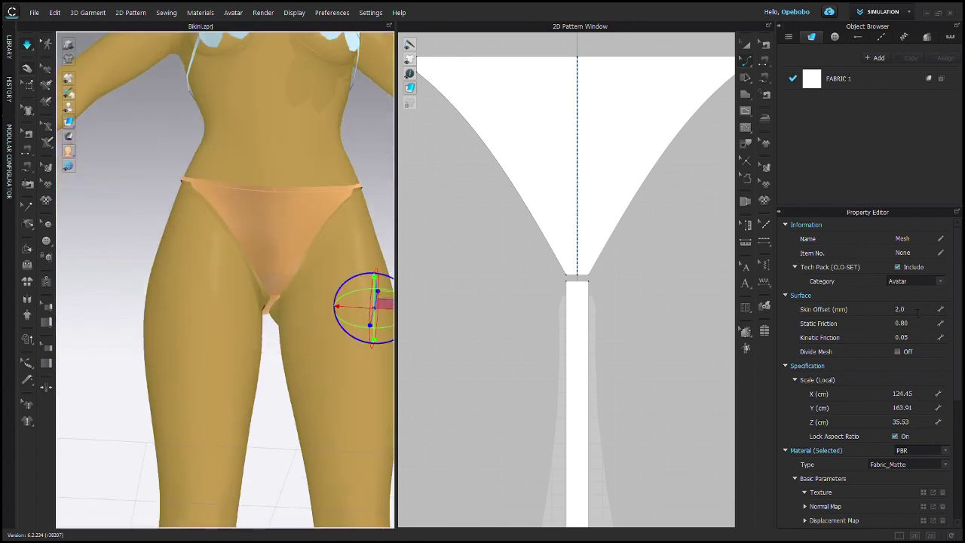
left_click(282, 303)
left_click(278, 318)
left_click(274, 305)
right_click_drag(274, 305, 317, 276)
right_click_drag(324, 324, 299, 301)
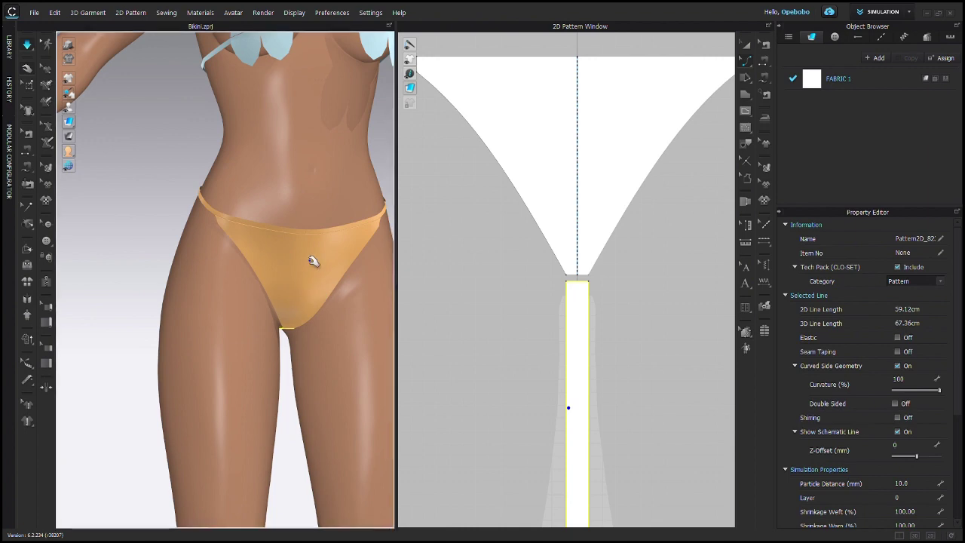
left_click(262, 282)
right_click_drag(309, 257, 377, 349)
left_click(254, 327)
scroll(332, 328, "down", 3)
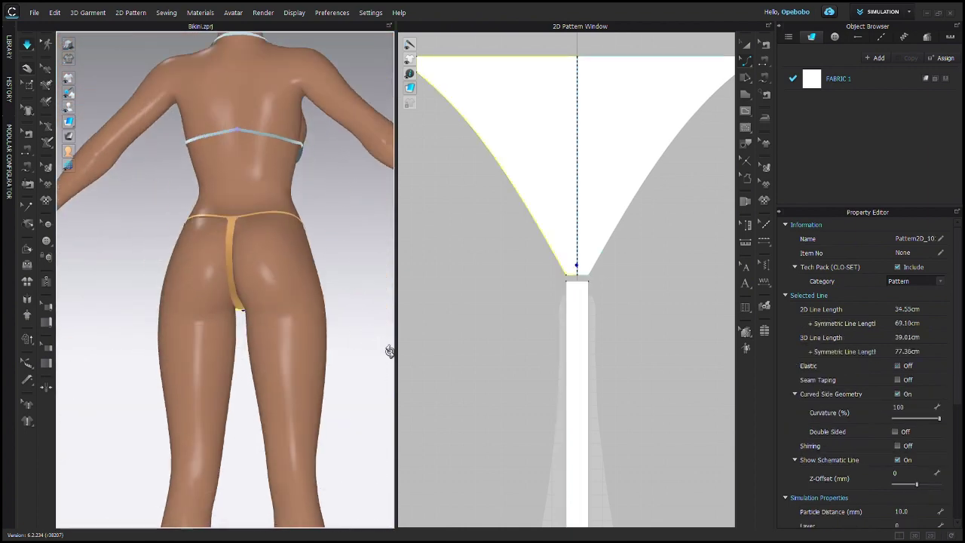
- Try to shorten the crotch strap by raising its lower edge in the 2D pattern
scroll(615, 226, "down", 5)
scroll(603, 440, "up", 7)
key("z")
left_click_drag(596, 337, 589, 301)
key("ctrl+z")
right_click_drag(332, 281, 170, 274)
left_click_drag(240, 294, 244, 328)
right_click_drag(243, 329, 321, 330)
scroll(252, 293, "up", 3)
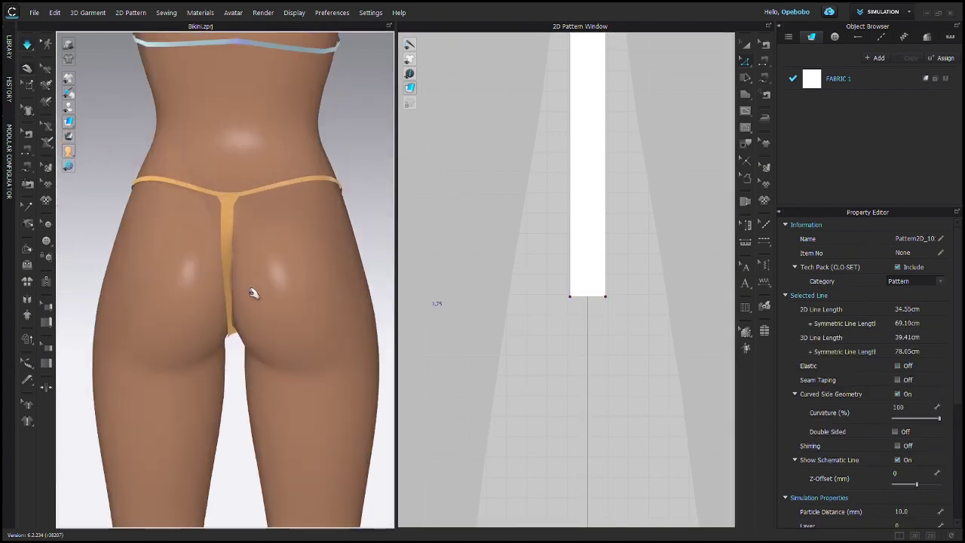
key("ctrl+z")
right_click_drag(228, 303, 243, 329)
key("ctrl+z")
- Run the simulation and pull the crotch strap downward at the avatar's back
key("space")
left_click_drag(238, 325, 238, 358)
right_click_drag(239, 354, 356, 322)
right_click_drag(199, 300, 264, 298)
key("space")
- Straighten the front panel's side edges by deleting their curve points
scroll(565, 284, "down", 5)
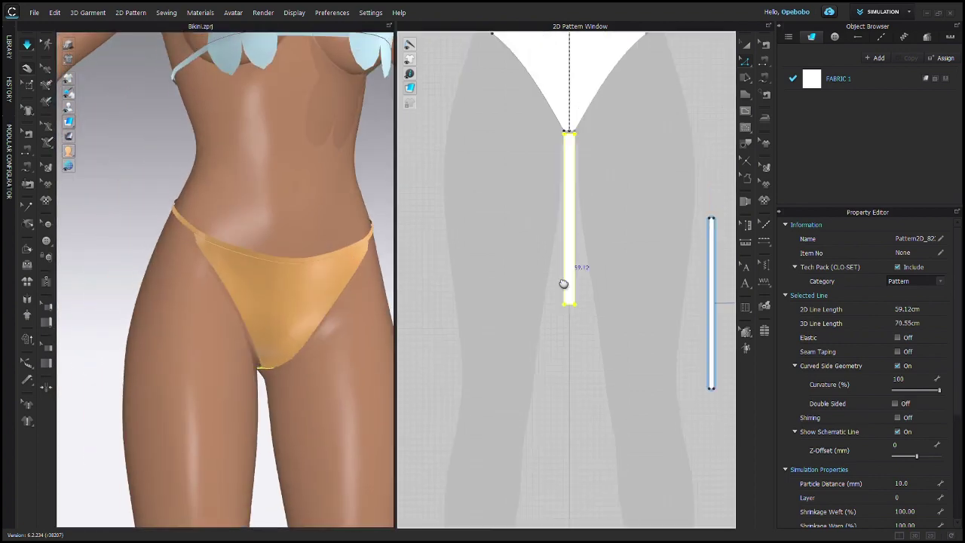
middle_click_drag(565, 284, 569, 439)
scroll(478, 163, "up", 3)
left_click(477, 161)
key("Delete")
scroll(323, 280, "down", 3)
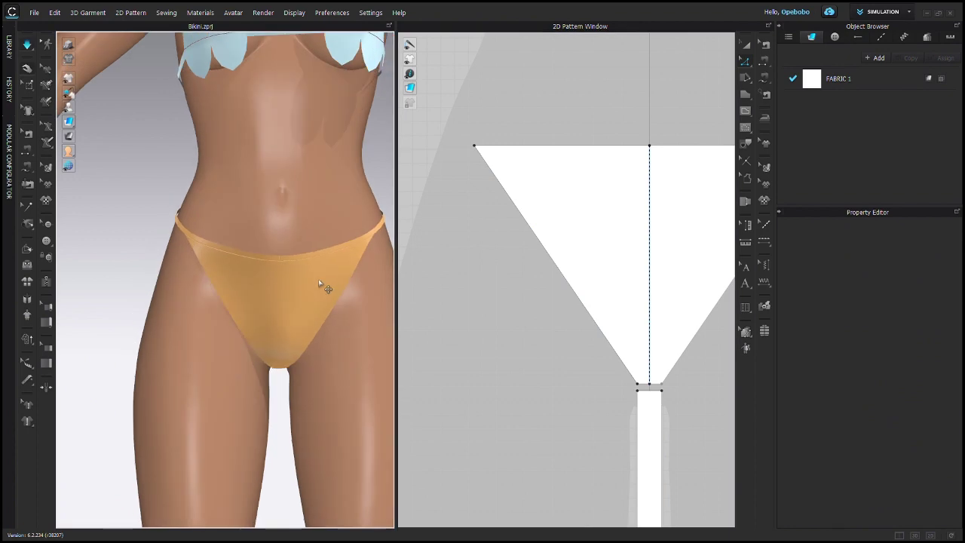
- Hide the avatar and paste an unlinked copy of one waist strap beside the front panel
right_click_drag(286, 268, 284, 319)
scroll(554, 280, "down", 4)
key("a")
left_click(673, 365)
left_click(74, 139)
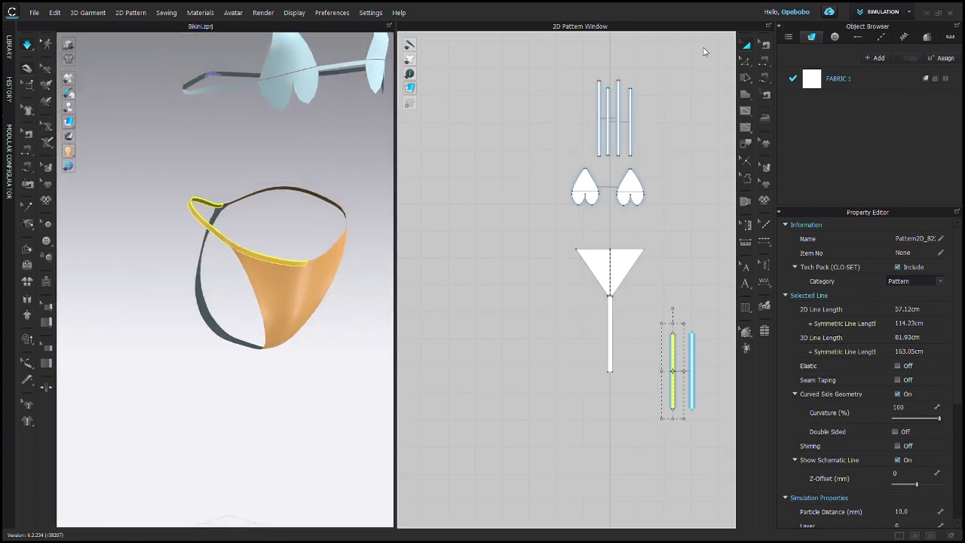
left_click(533, 284)
scroll(171, 218, "down", 5)
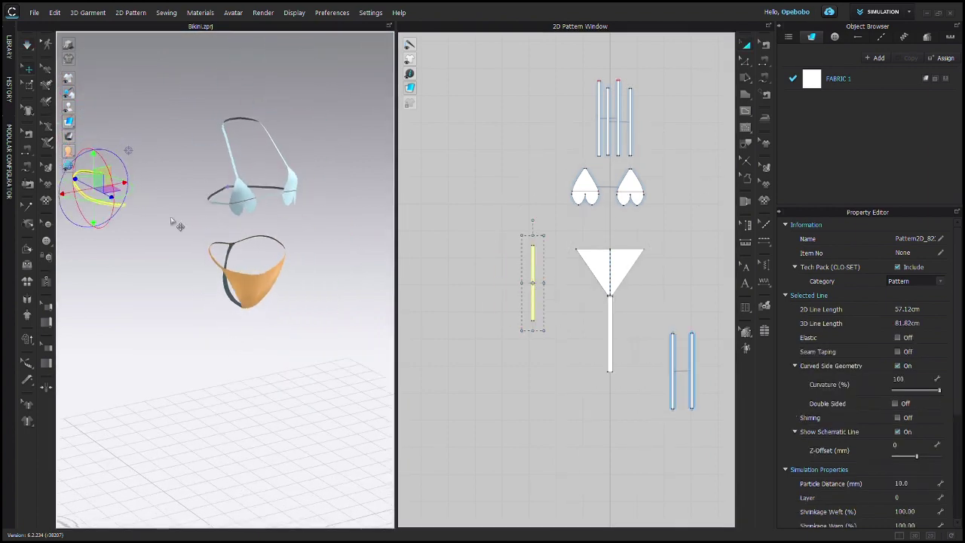
- Move the pasted strap in 3D close to the waist strap at the hip
right_click_drag(128, 203, 143, 226)
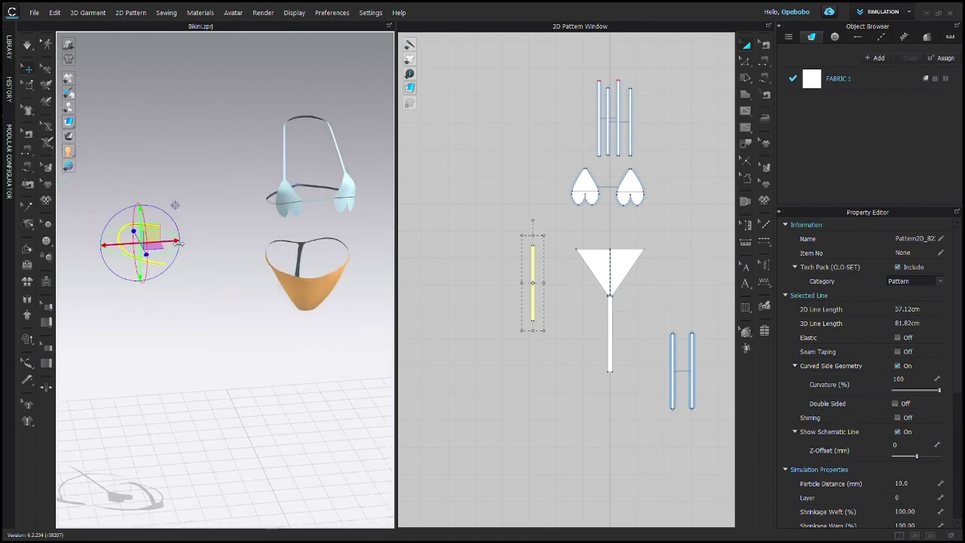
left_click_drag(152, 233, 272, 226)
right_click_drag(166, 302, 279, 339)
scroll(279, 340, "up", 4)
left_click_drag(222, 223, 153, 291)
right_click_drag(294, 290, 167, 279)
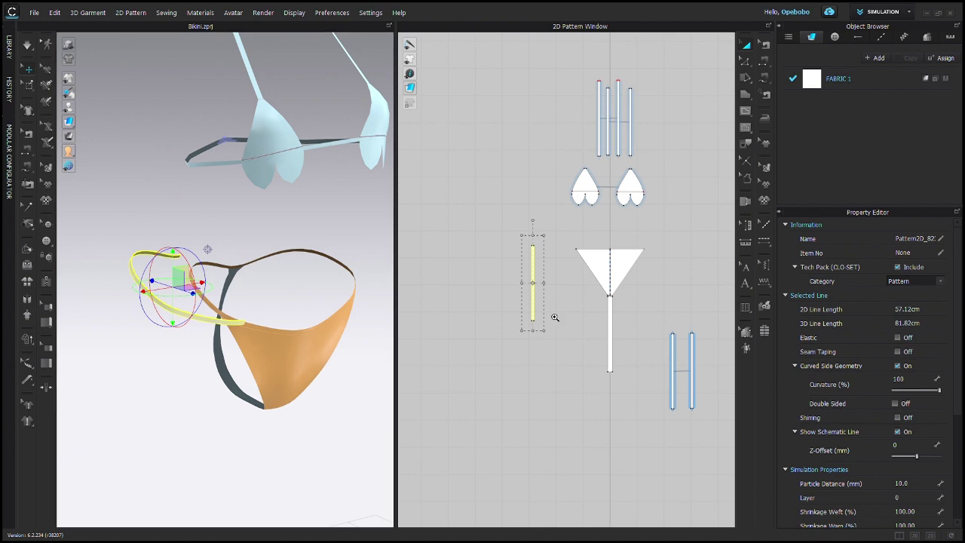
- Draw an internal line across the linked waist straps and shift it upward along their length
key("g")
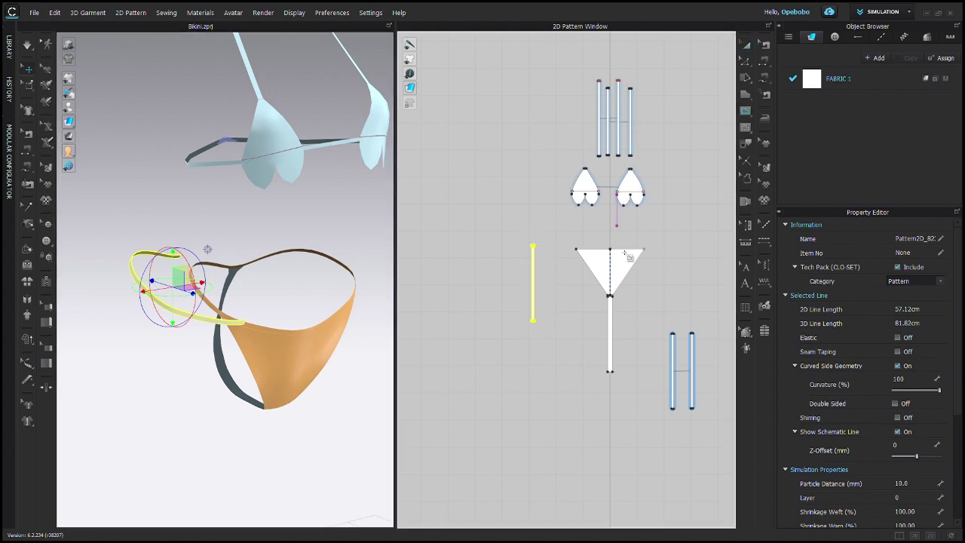
scroll(717, 349, "up", 10)
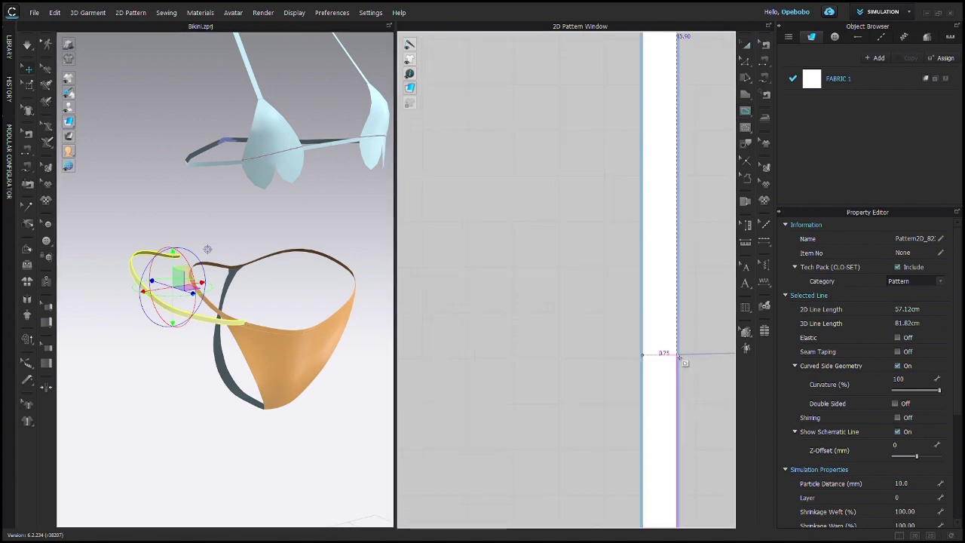
left_click(664, 355)
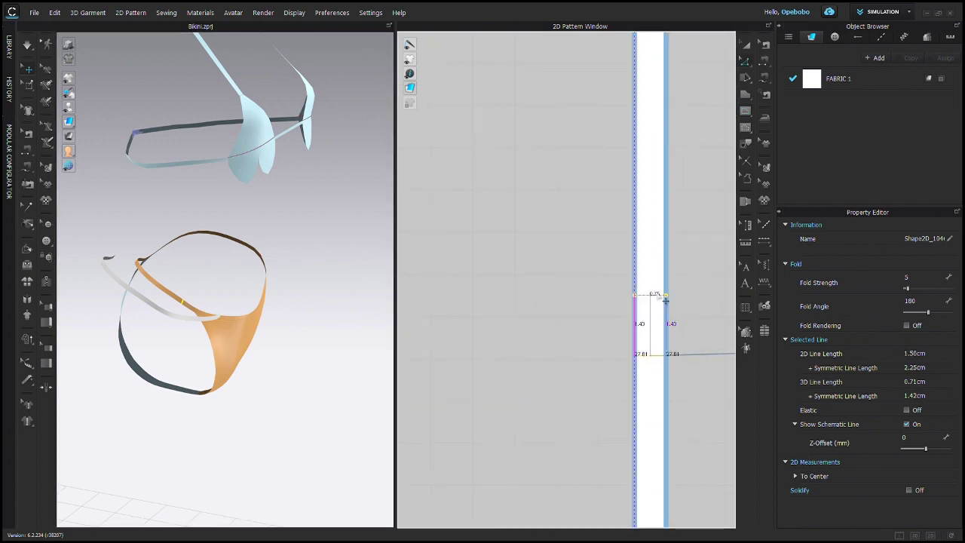
left_click_drag(665, 299, 659, 245)
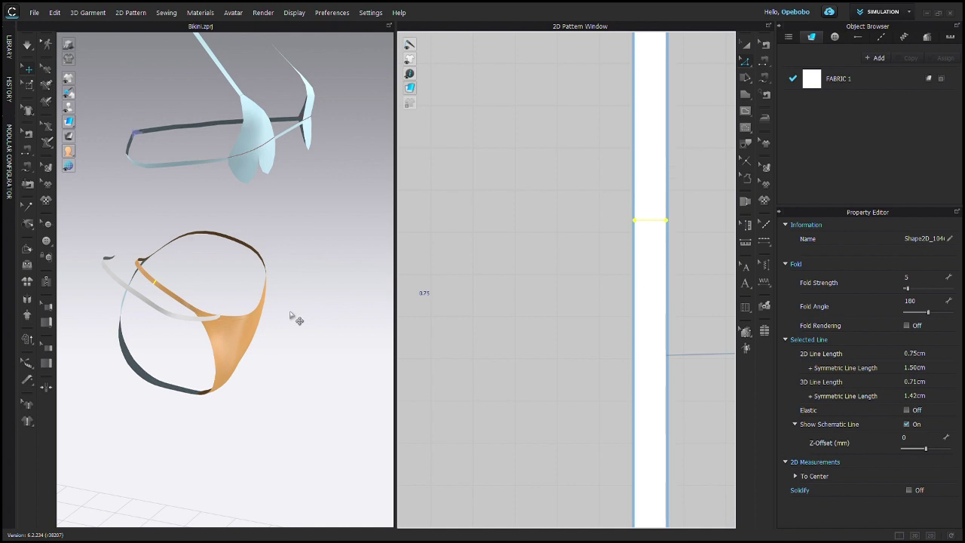
- Place the copied strap beside the waist straps in 2D and sew both its ends to the waist strap's internal line
scroll(541, 304, "down", 9)
key("a")
left_click_drag(459, 255, 539, 312)
scroll(538, 307, "up", 5)
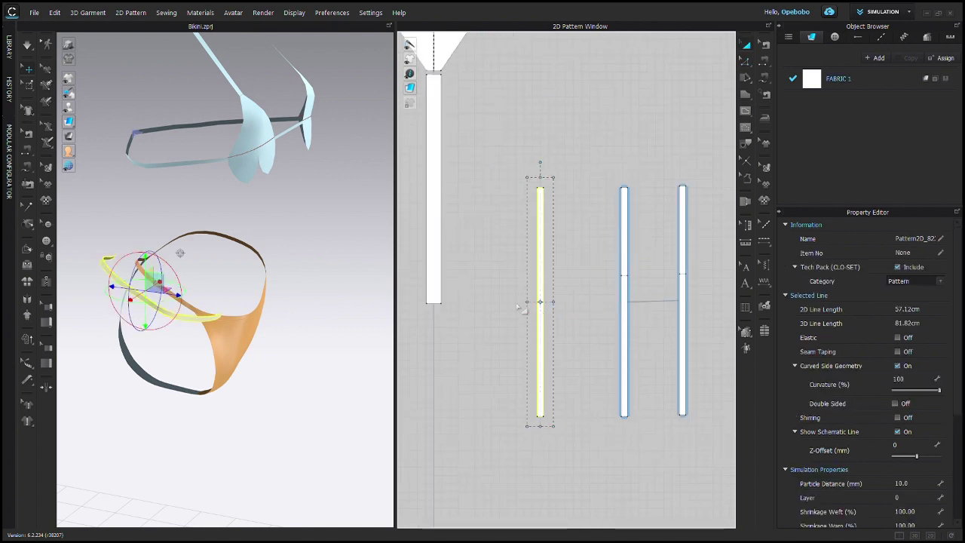
scroll(520, 305, "up", 2)
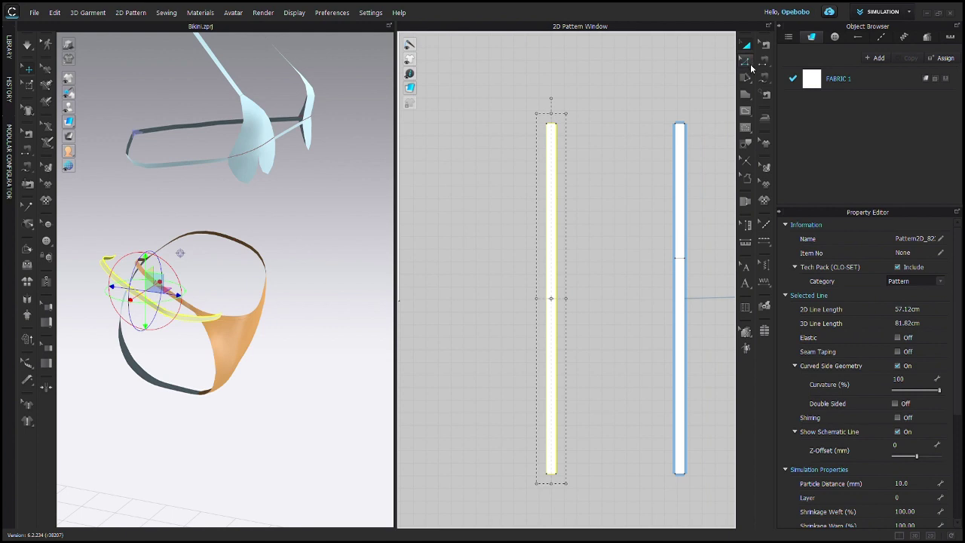
left_click(746, 79)
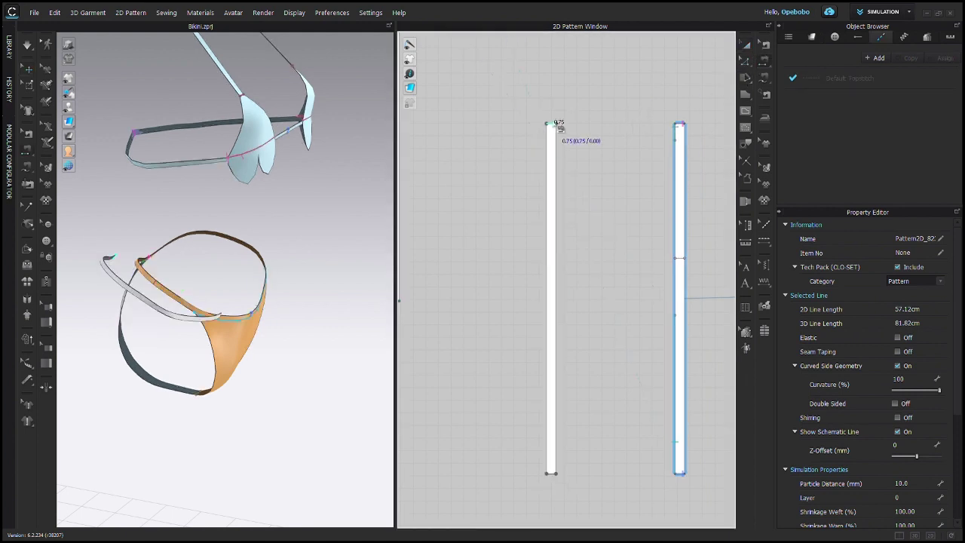
left_click(555, 124)
left_click(684, 259)
left_click(556, 474)
left_click(683, 259)
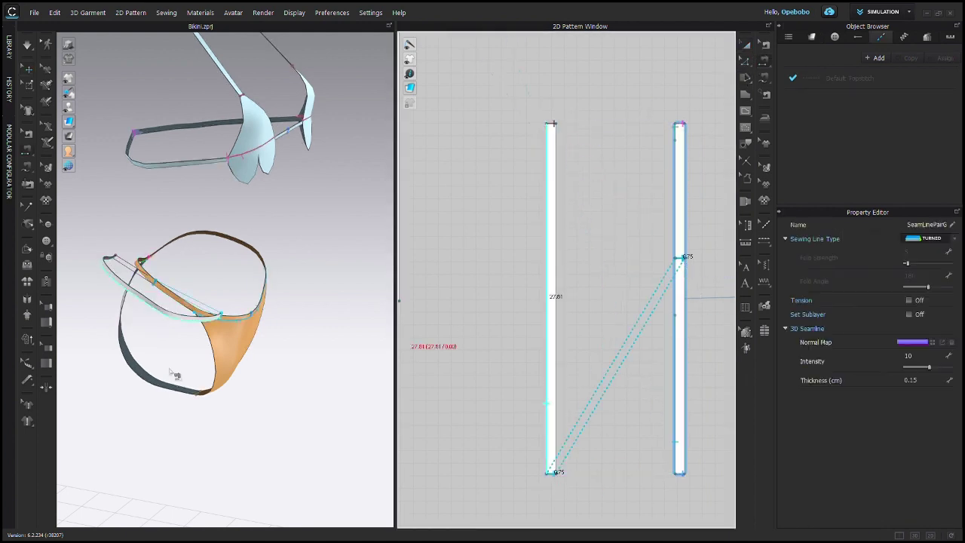
- Simulate the sewn strap and pull it into a hanging loop at the hip
key("space")
right_click_drag(166, 375, 188, 347)
left_click_drag(188, 354, 191, 359)
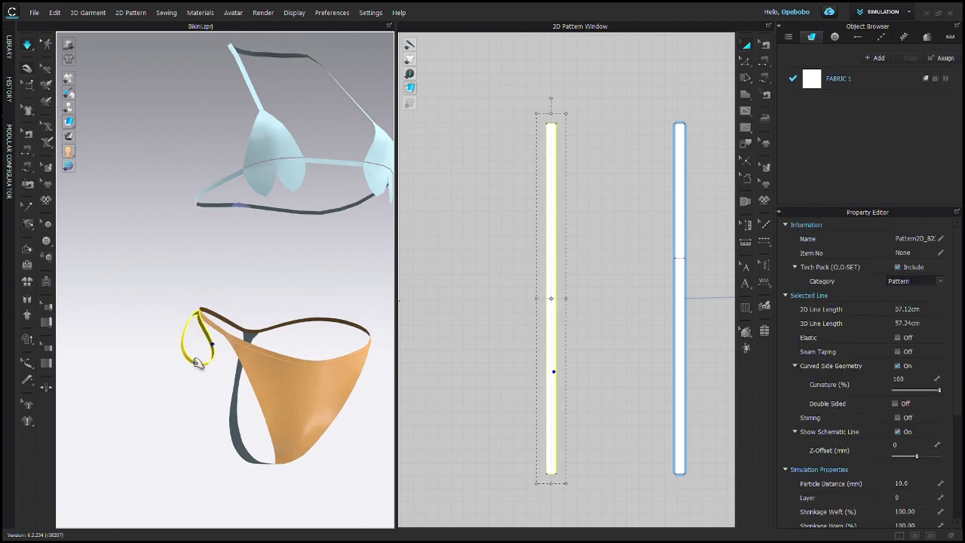
right_click_drag(196, 363, 386, 319)
- Duplicate the loop strap beside the original and move the copy away from the first loop in 3D
left_click_drag(552, 240, 573, 263)
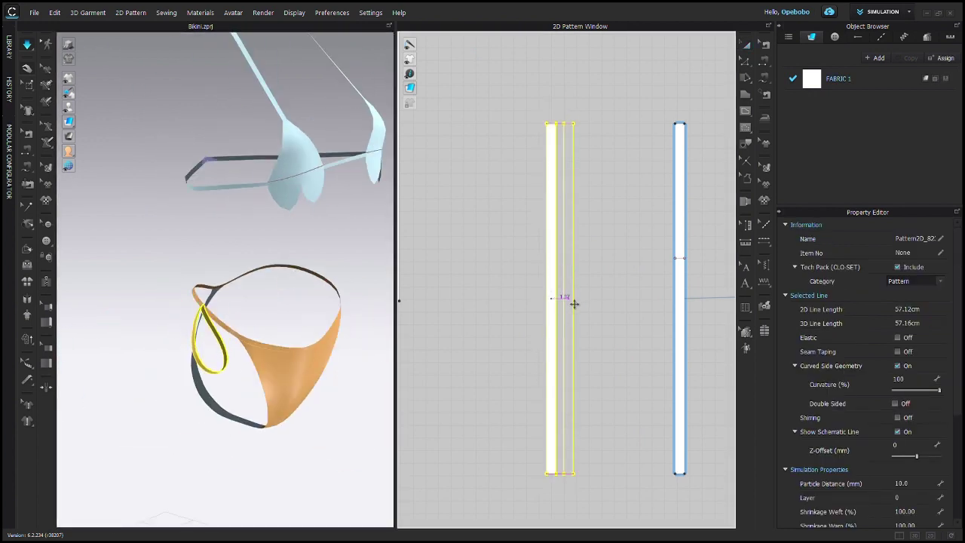
left_click_drag(573, 303, 574, 303)
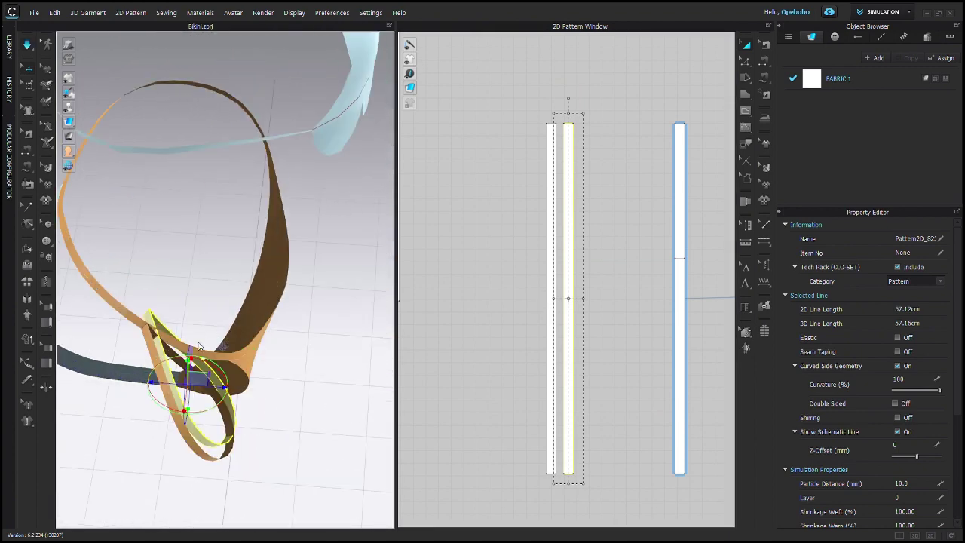
left_click_drag(205, 386, 128, 381)
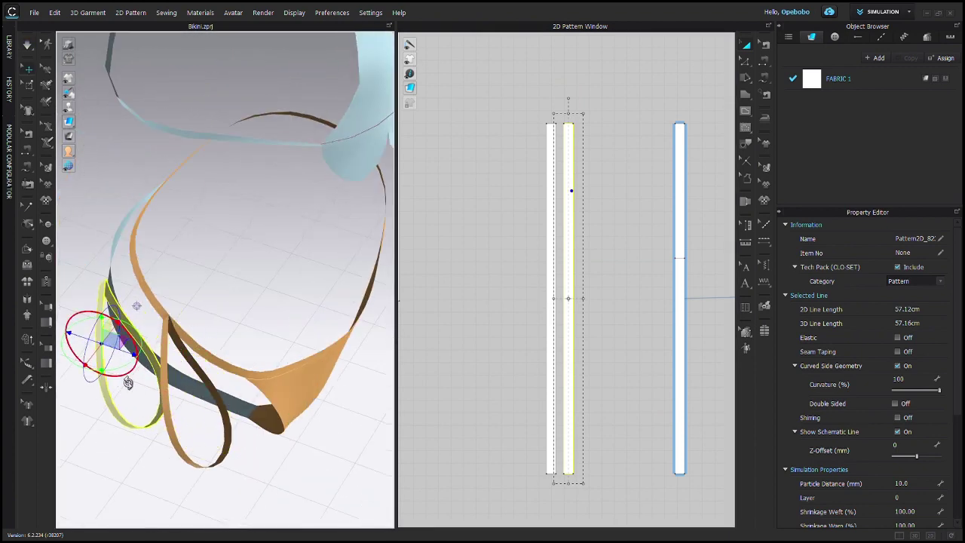
right_click_drag(128, 381, 170, 377)
left_click_drag(143, 392, 164, 410)
- Sew both ends of the second strap to the waist strap's internal line
left_click(763, 61)
left_click(567, 124)
left_click(683, 258)
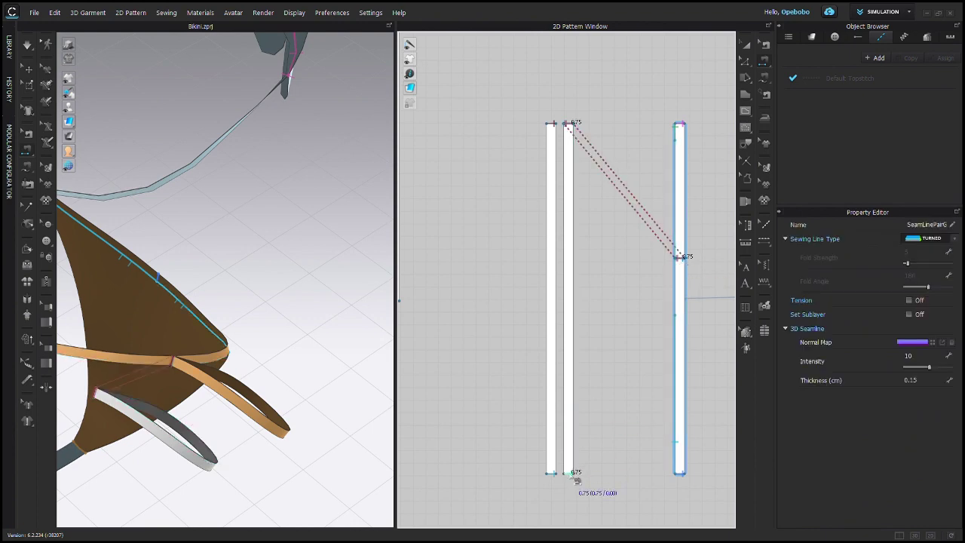
left_click(567, 473)
left_click(682, 258)
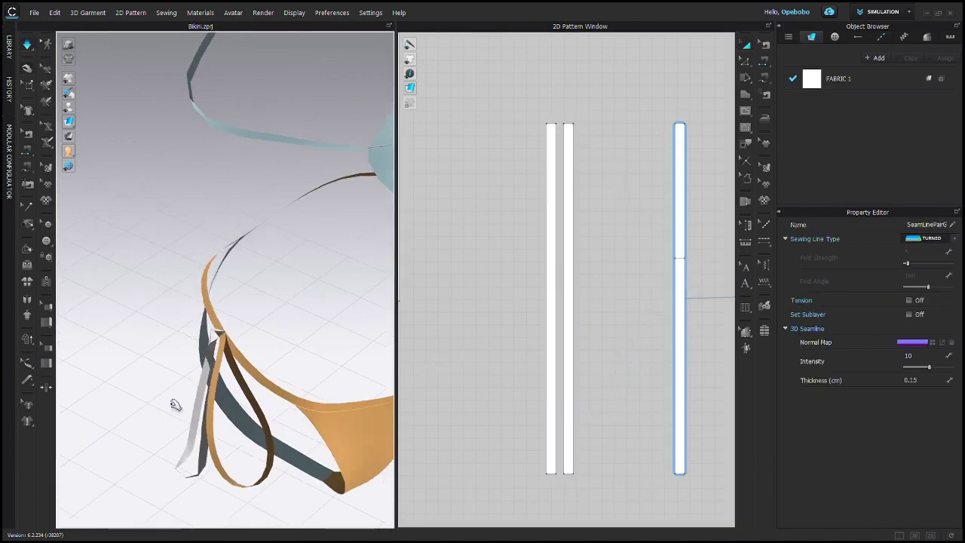
- Simulate the second strap and pull it outward into a bow loop separate from the first
left_click(173, 403)
left_click(245, 441)
right_click_drag(248, 444, 144, 343)
left_click_drag(132, 347, 98, 350)
right_click_drag(98, 350, 230, 270)
left_click_drag(225, 265, 126, 431)
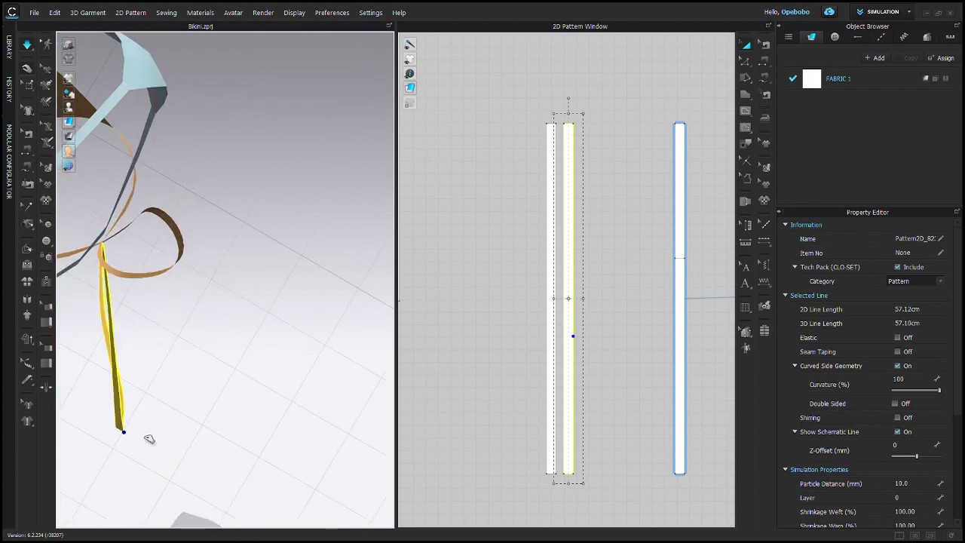
right_click_drag(148, 440, 229, 324)
left_click_drag(228, 324, 78, 487)
right_click_drag(135, 444, 238, 306)
scroll(237, 306, "down", 5)
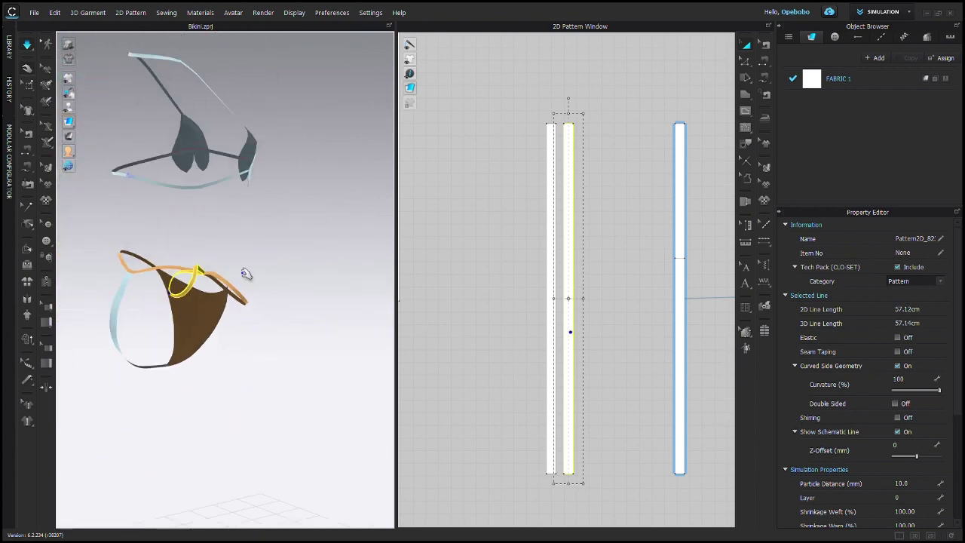
right_click_drag(246, 273, 329, 242)
scroll(269, 267, "up", 4)
- Stop the simulation and paste a third strap copy beside the second one
key("space")
key("n")
left_click(288, 276)
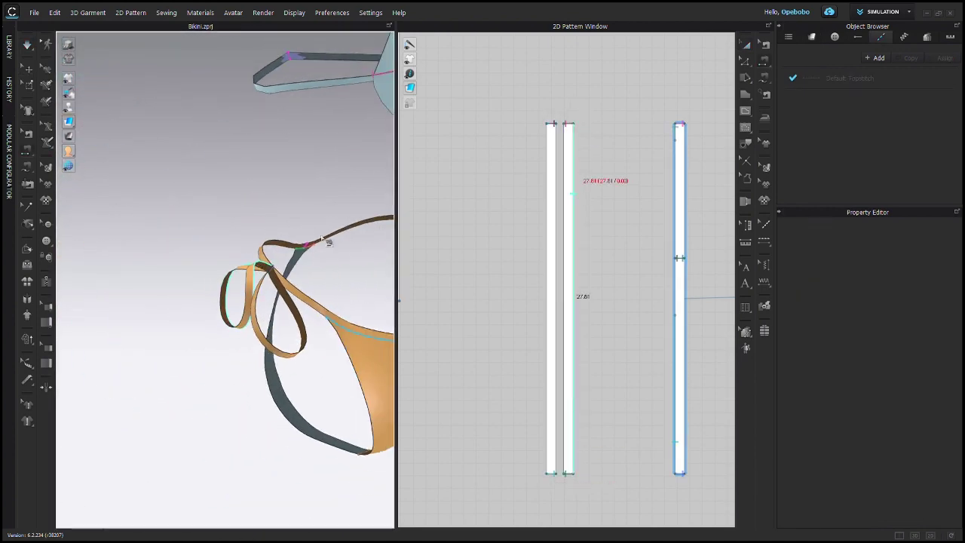
key("a")
left_click(575, 224)
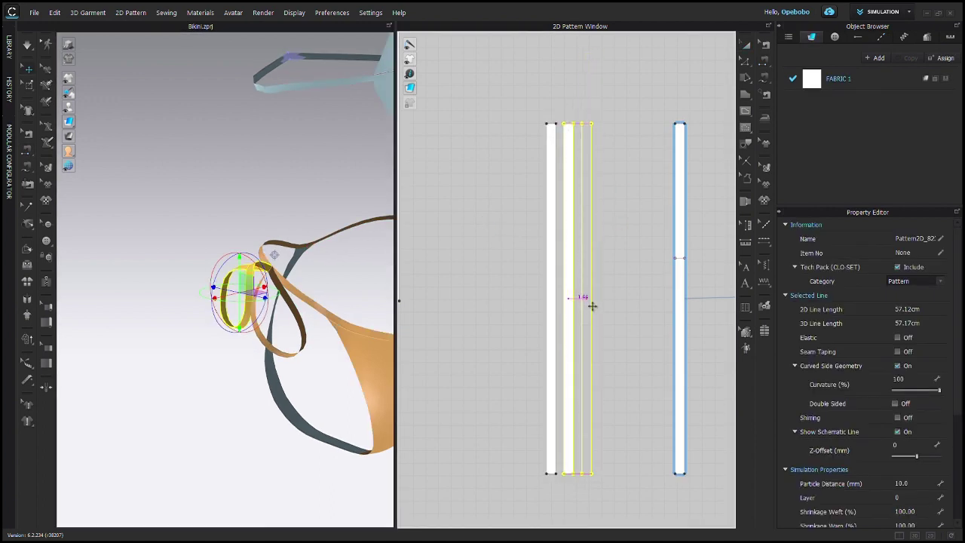
left_click(592, 305)
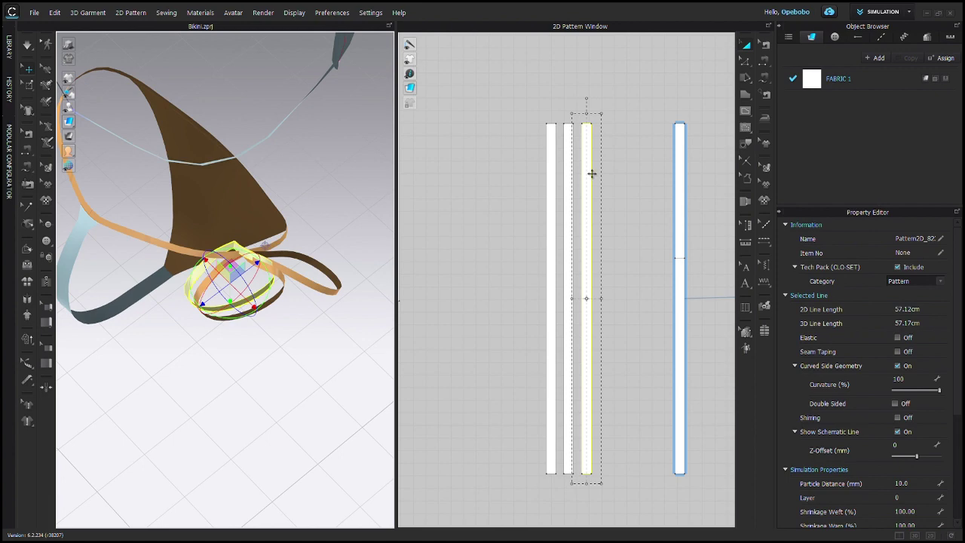
- Sew the third strap's upper end to the waist strap's internal line and simulate it as a hanging tail
left_click(765, 61)
left_click(588, 123)
left_click(681, 258)
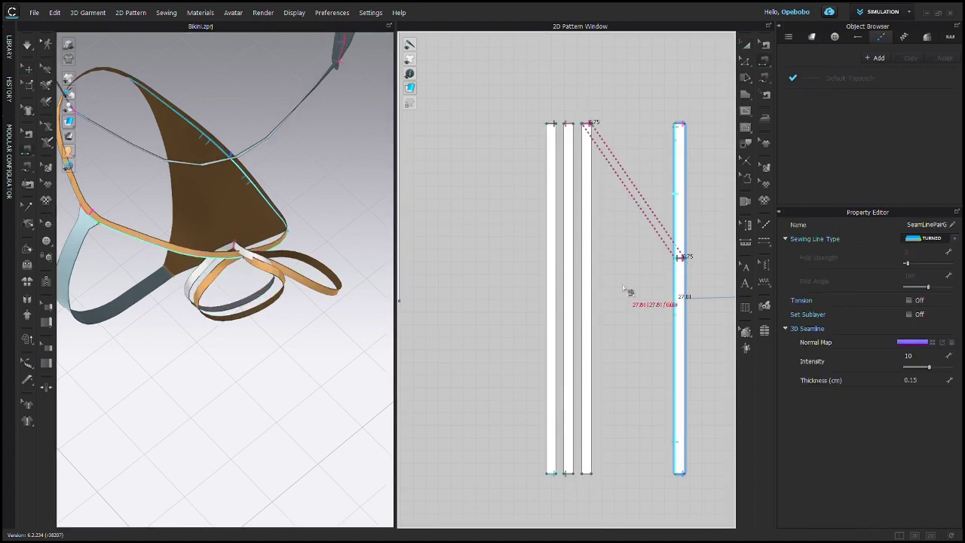
key("a")
key("space")
key("a")
left_click(587, 300)
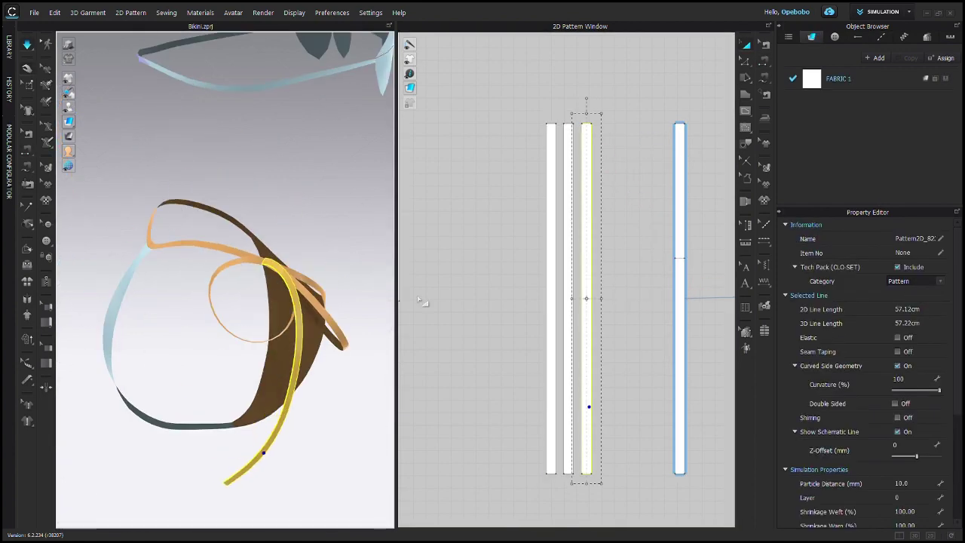
- Paste a fourth strap copy and sew its upper end to the waist strap's internal line
left_click(609, 303)
right_click_drag(249, 324, 317, 377)
left_click(764, 61)
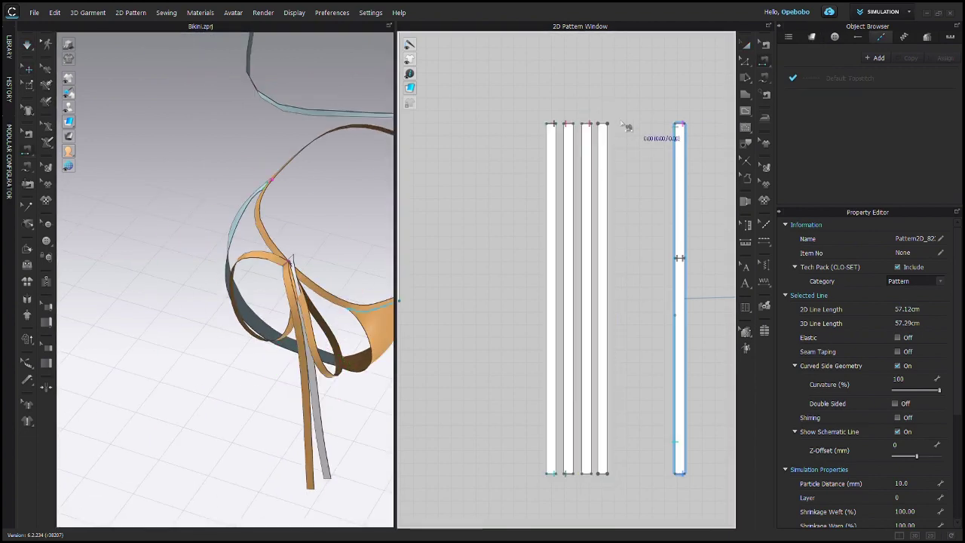
left_click(604, 124)
left_click(680, 258)
- Simulate the fourth strap so it hangs as the bow's second tail
key("a")
left_click(603, 441)
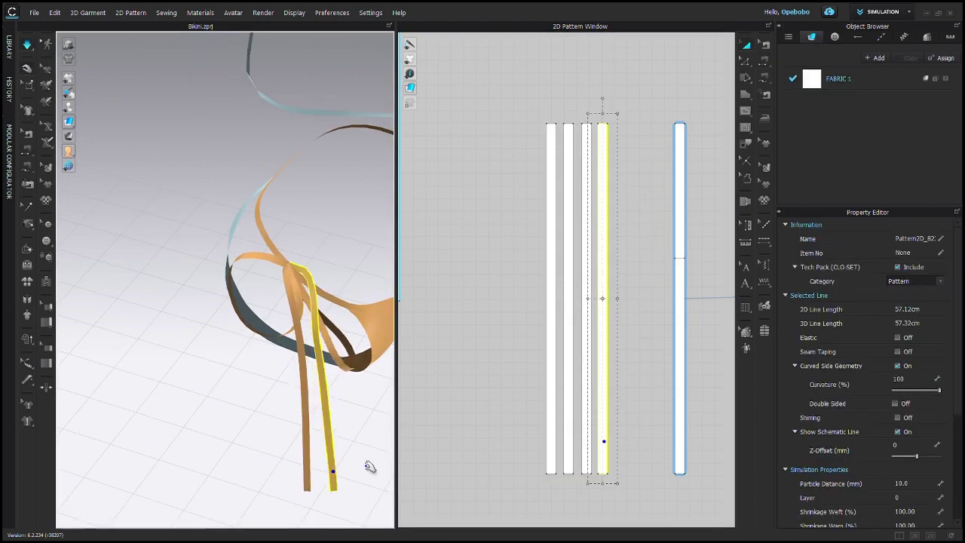
right_click_drag(366, 462, 258, 237)
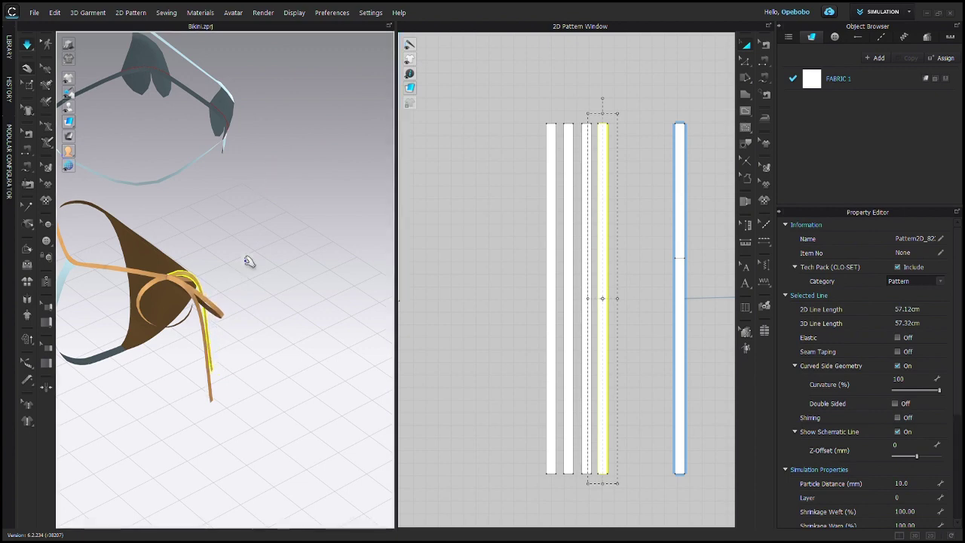
- Duplicate the waist strap's internal line so that extra sewing lines sit just above and below it
right_click_drag(245, 251, 212, 256)
scroll(714, 258, "up", 5)
left_click_drag(588, 270, 586, 254)
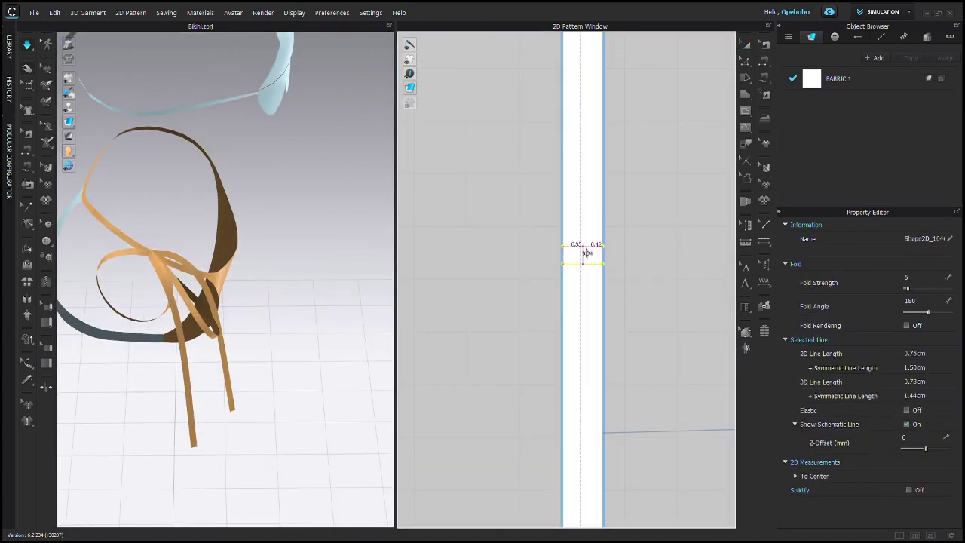
scroll(475, 263, "down", 5)
middle_click_drag(224, 227, 291, 254)
scroll(291, 254, "up", 1)
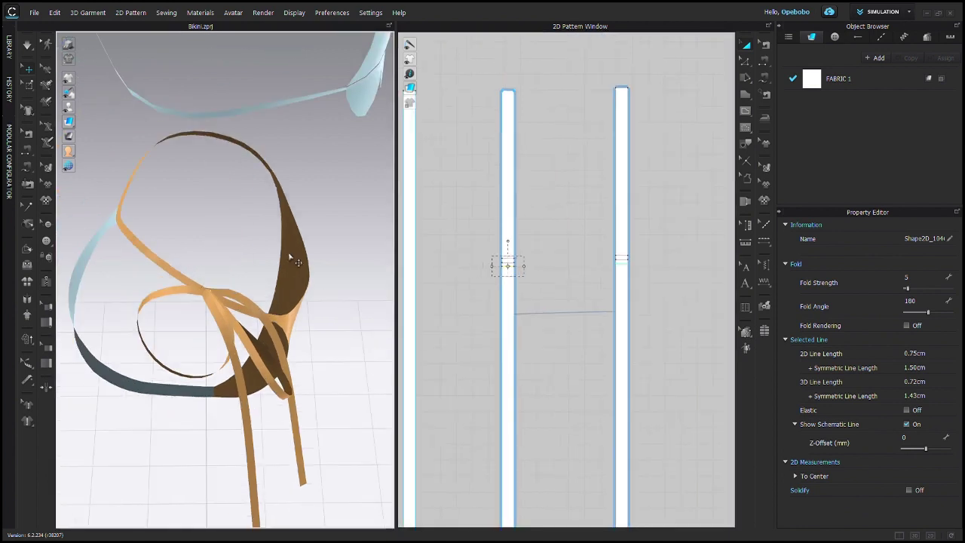
- Delete the seam joining the first bow strap's upper end to the waist strap's internal line
scroll(423, 96, "up", 1)
middle_click_drag(422, 96, 517, 129)
left_click(765, 46)
left_click(421, 124)
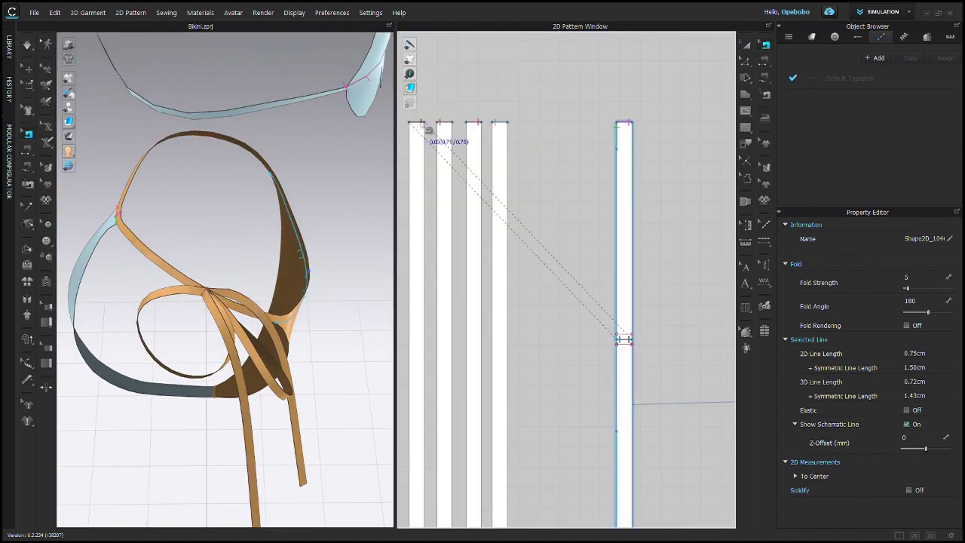
key("Delete")
- Sew the first bow strap's ends to the waist strap's new internal lines and simulate
scroll(462, 159, "down", 2)
middle_click_drag(463, 159, 515, 80)
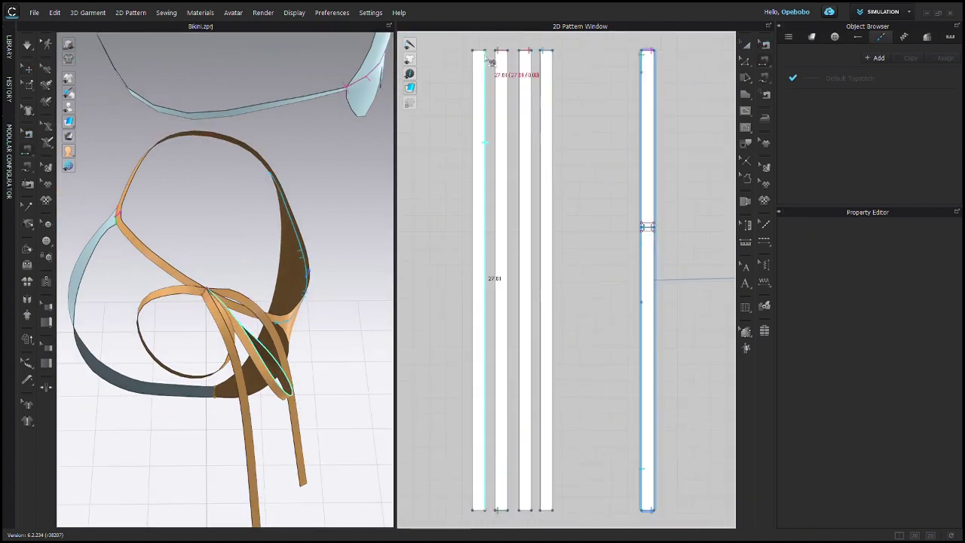
left_click(625, 224)
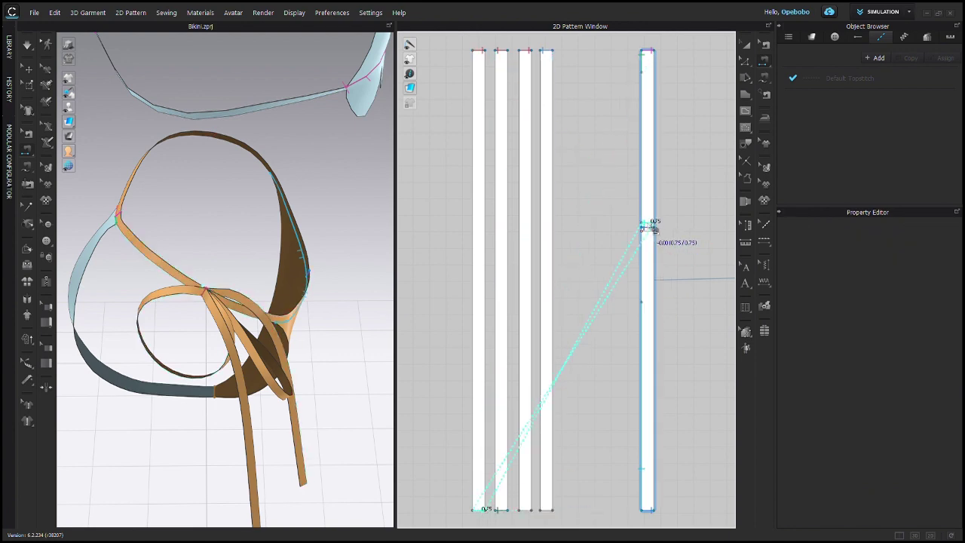
left_click(655, 228)
scroll(225, 285, "up", 4)
key("space")
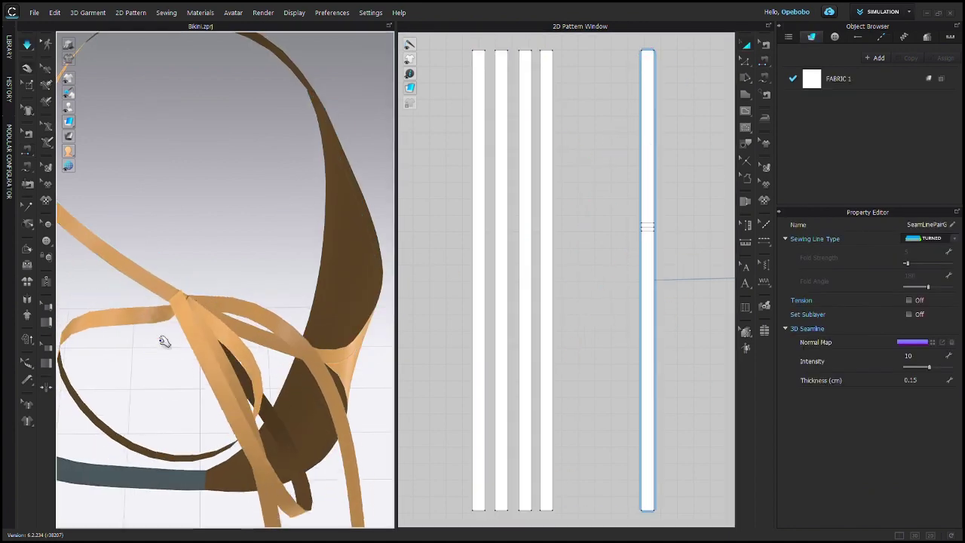
- Turn off strengthening on the first strap and pull its loop outward, away from the hanging tails, during simulation
left_click(477, 270)
left_click_drag(238, 494, 98, 486)
left_click_drag(264, 450, 235, 284)
right_click_drag(235, 284, 256, 245)
left_click_drag(263, 255, 82, 110)
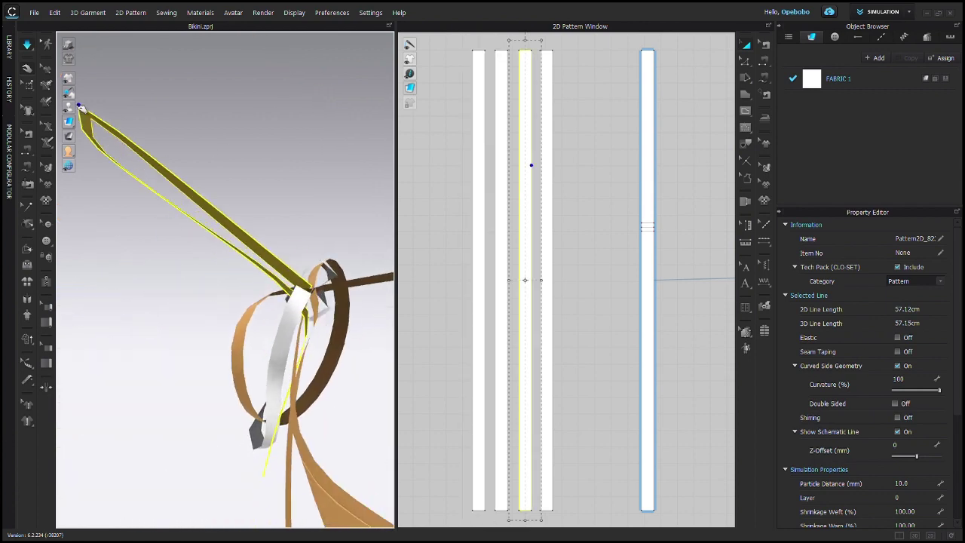
left_click_drag(245, 294, 83, 293)
right_click_drag(90, 294, 263, 392)
left_click_drag(190, 476, 78, 508)
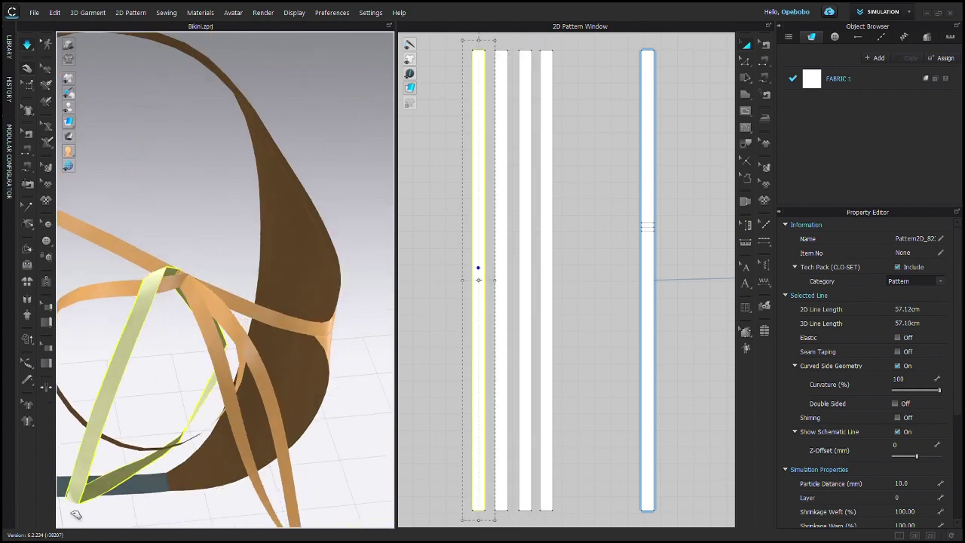
left_click_drag(156, 375, 168, 376)
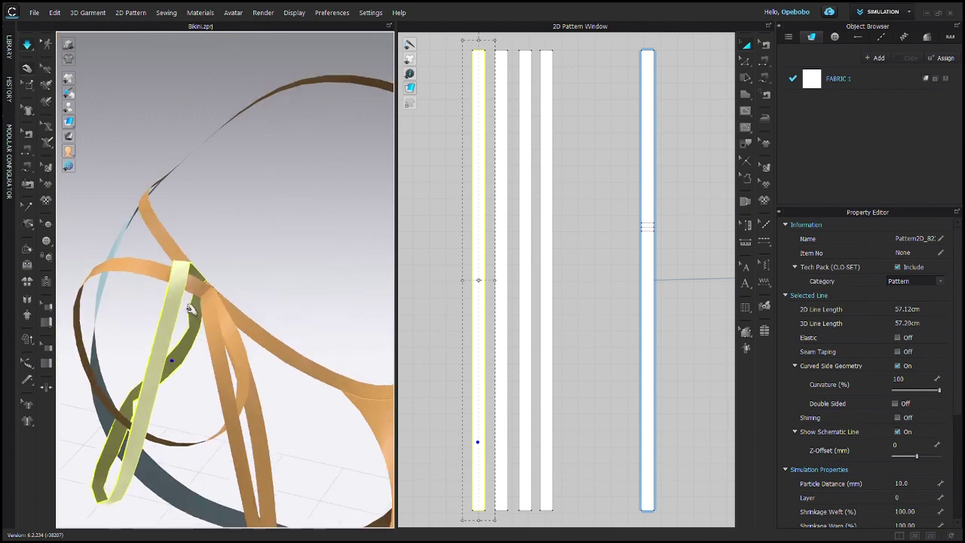
- Delete the seam joining the second bow strap's upper end to the waist strap
left_click(509, 235)
key("b")
left_click(505, 50)
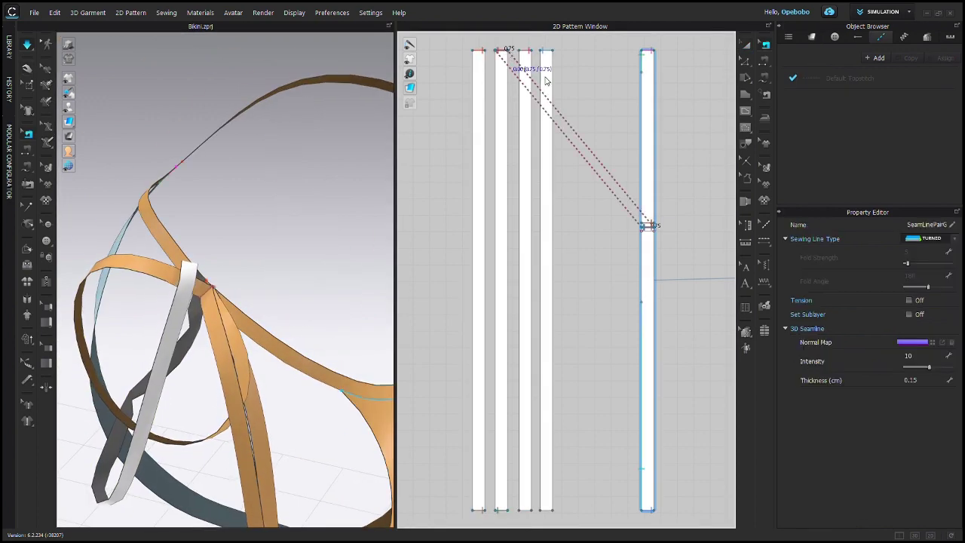
key("Delete")
- Sew the second strap's upper end to the waist strap's upper internal line and its lower end to the lower one
scroll(529, 50, "down", 2)
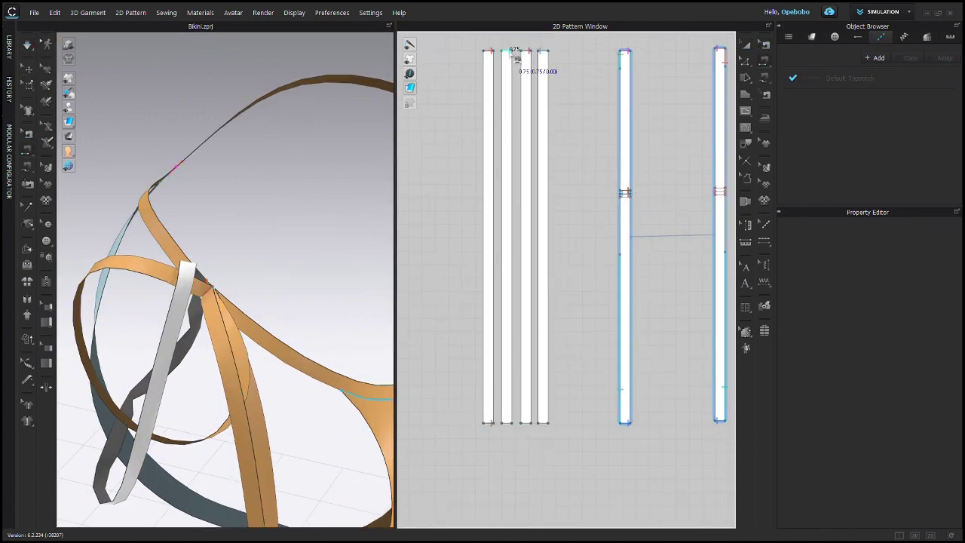
left_click(511, 52)
scroll(629, 211, "up", 5)
left_click(626, 149)
scroll(556, 288, "down", 8)
scroll(530, 313, "up", 4)
left_click(495, 450)
left_click(619, 214)
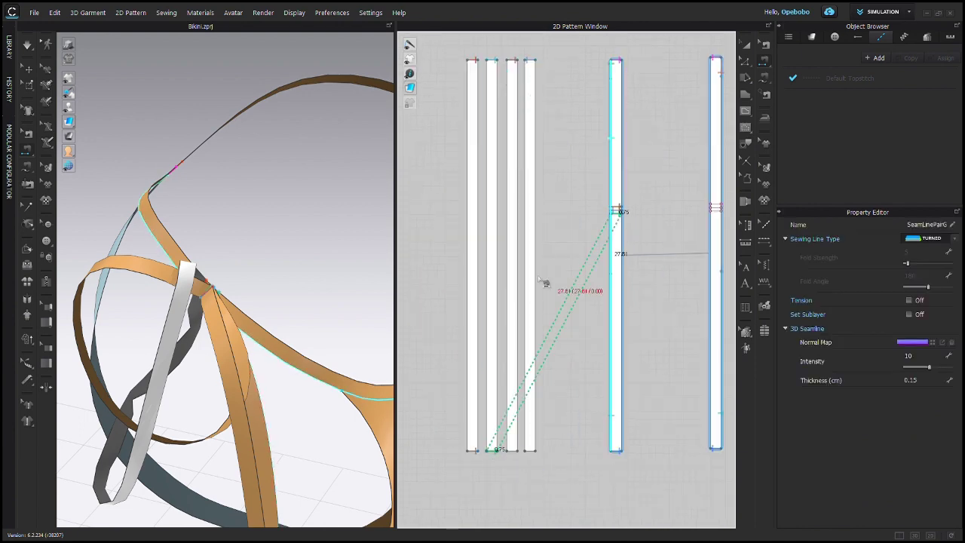
- Turn off strengthening on the second strap, simulate it as a loop, and pull the loops and first tail apart
key("Escape")
left_click(497, 337)
scroll(273, 367, "down", 8)
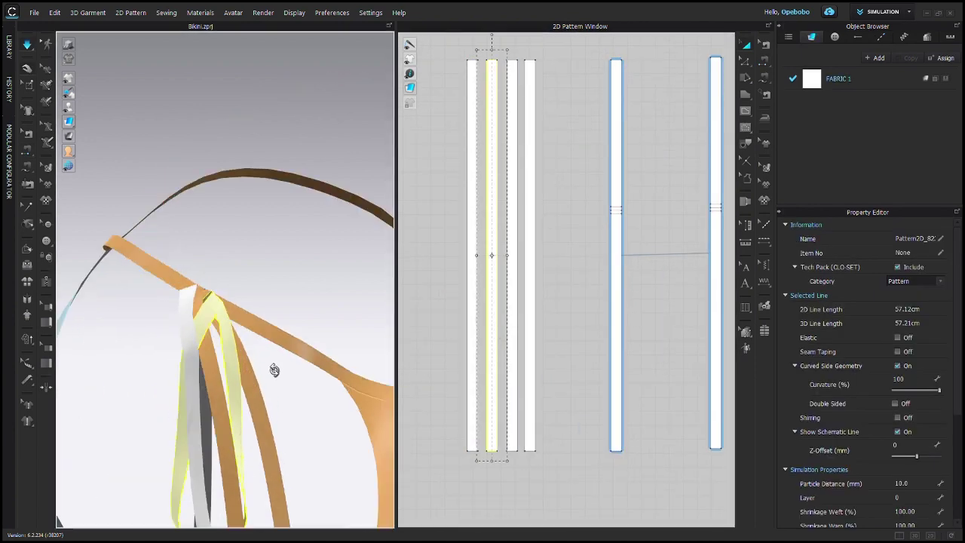
scroll(291, 266, "up", 5)
left_click(472, 255)
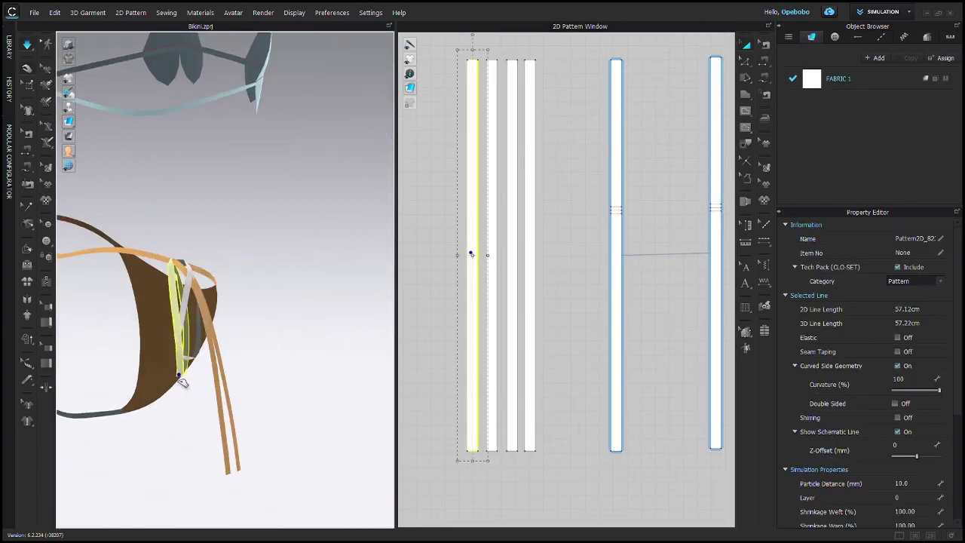
left_click_drag(168, 437, 191, 429)
left_click(159, 257)
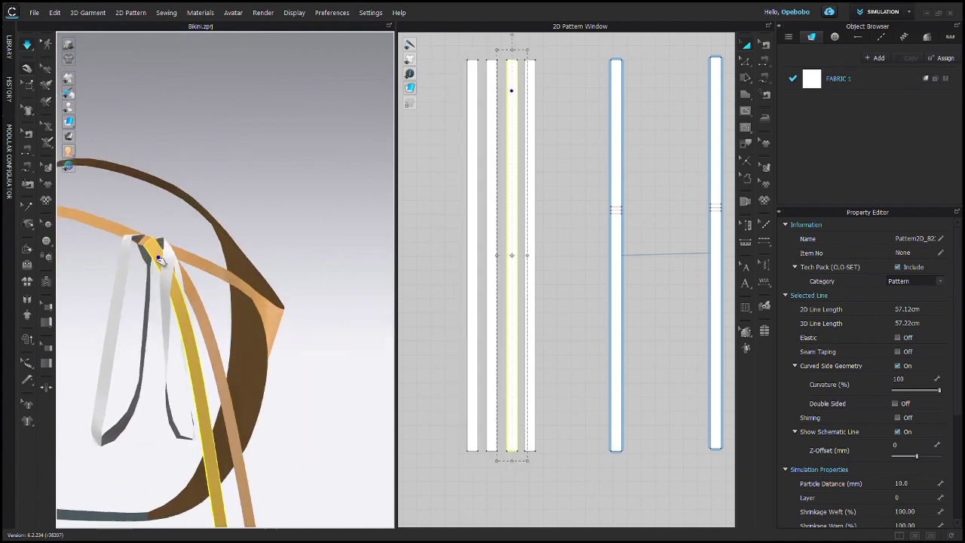
left_click_drag(153, 240, 138, 106)
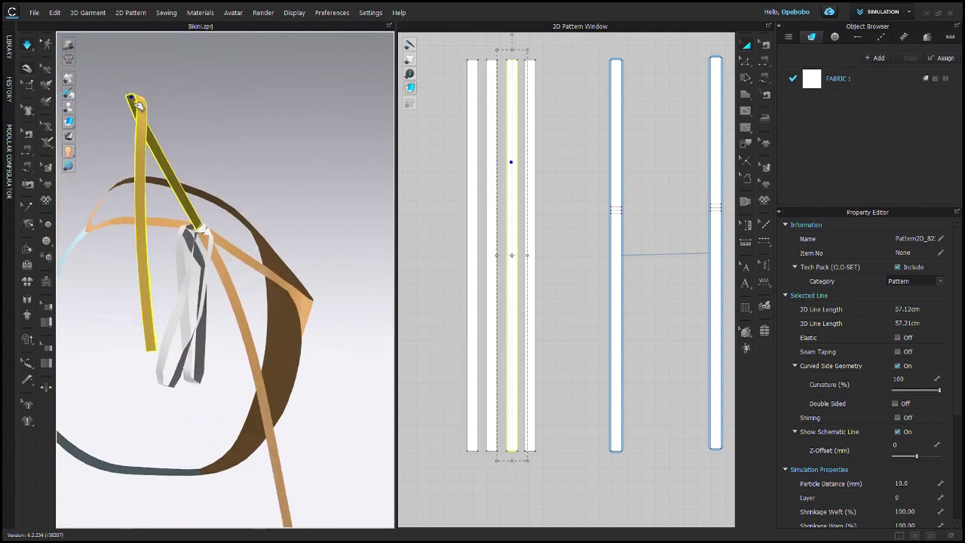
- Select both loop straps, set their particle distance to 5 mm and simulate
left_click(201, 307)
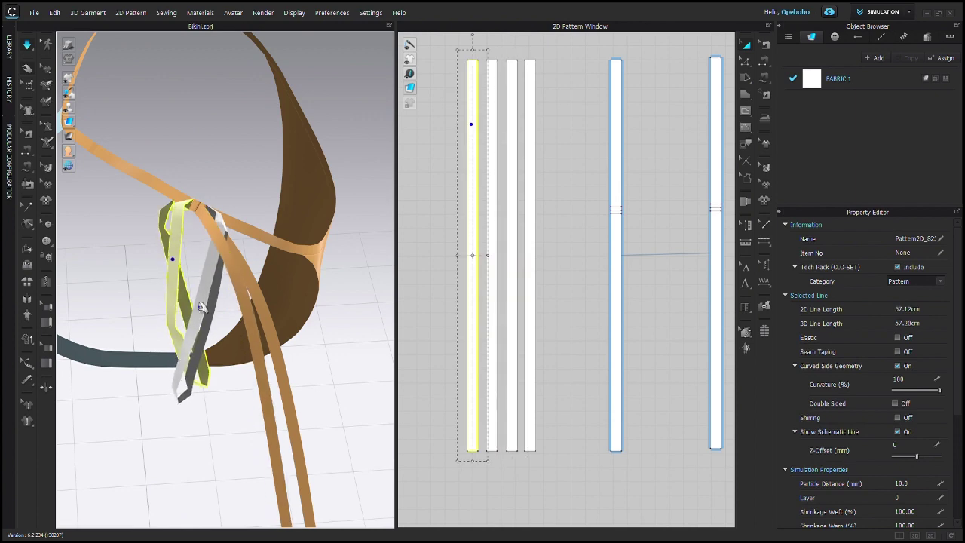
left_click(201, 307, "shift")
right_click_drag(202, 307, 391, 320)
key("space")
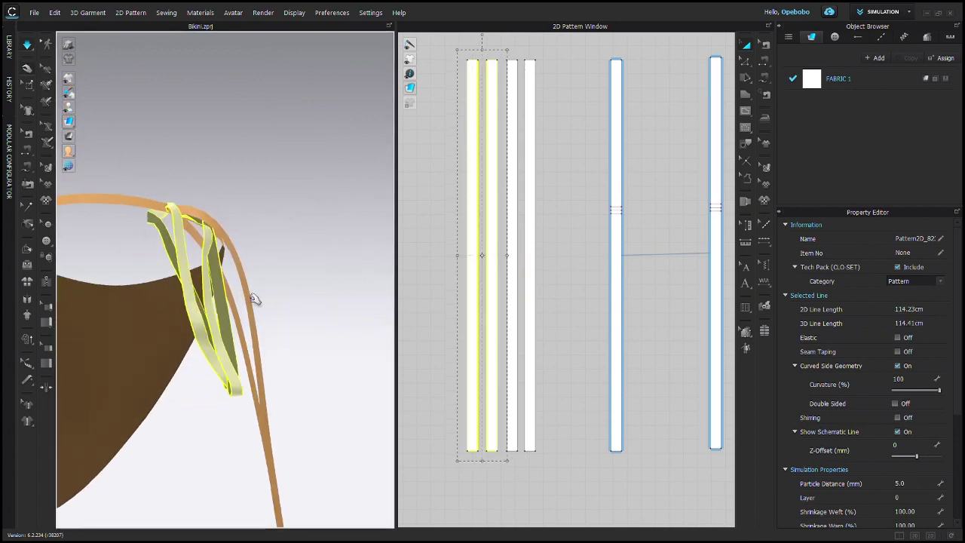
- Pull the two loops into shape on either side of the hanging tails during simulation
right_click_drag(252, 300, 154, 207)
left_click_drag(154, 208, 221, 159)
right_click_drag(221, 159, 162, 303)
left_click_drag(161, 303, 172, 338)
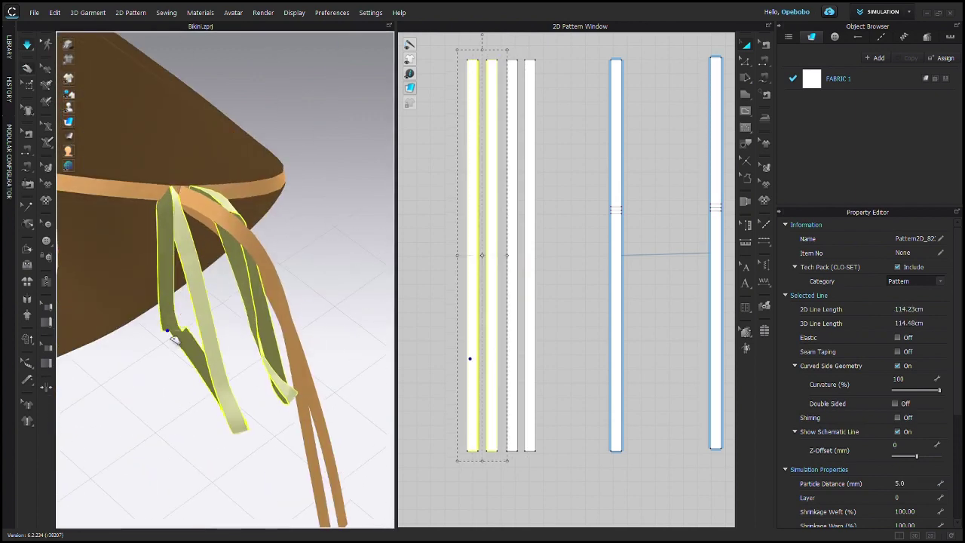
right_click_drag(242, 400, 278, 344)
right_click_drag(280, 443, 264, 274)
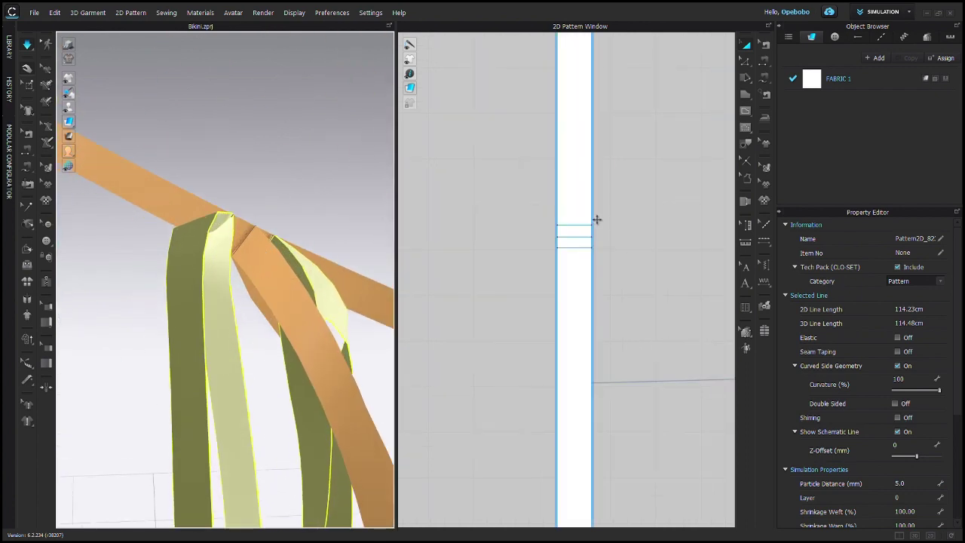
- Move the waist strap's upper and lower internal lines closer to the middle one and stop the simulation
left_click(581, 239)
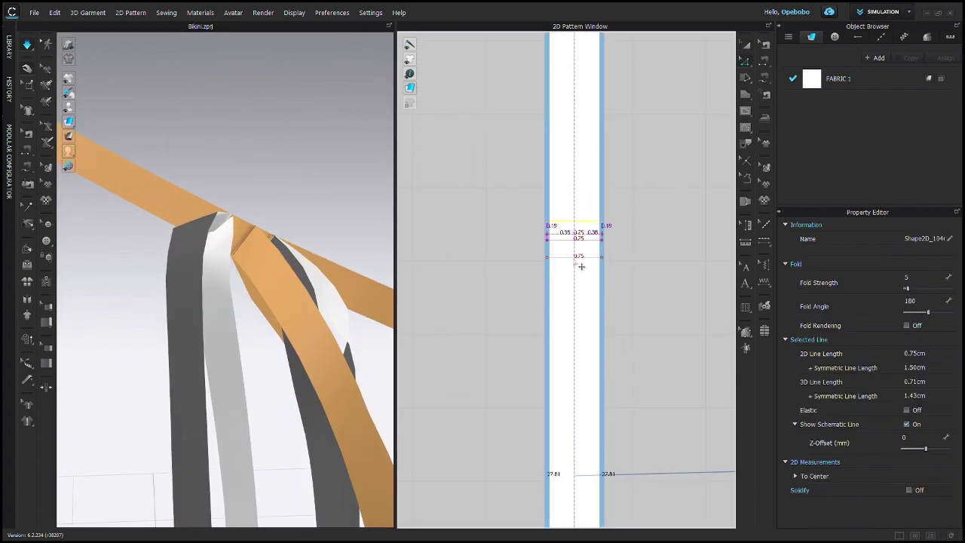
left_click_drag(574, 257, 575, 247)
key("space")
scroll(332, 297, "up", 1)
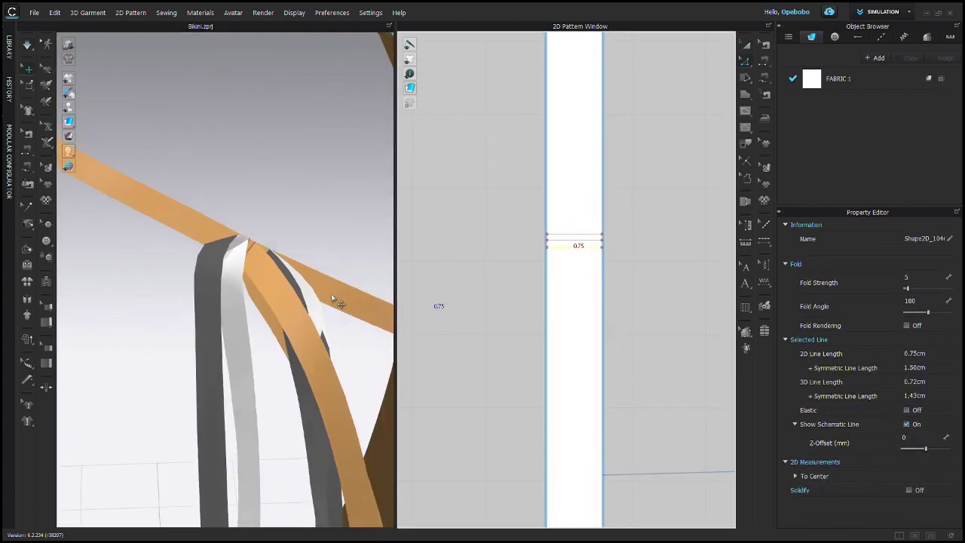
scroll(332, 296, "up", 3)
right_click_drag(304, 284, 315, 242)
scroll(243, 241, "up", 4)
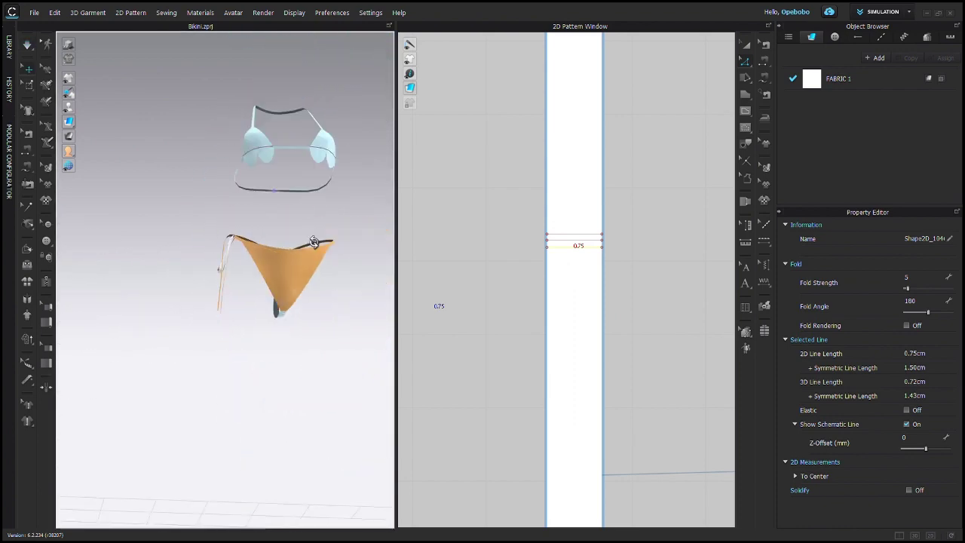
- Copy all four bow straps and place a mirrored symmetric copy on the far side of the two waist straps
scroll(532, 253, "down", 10)
left_click_drag(430, 143, 506, 409)
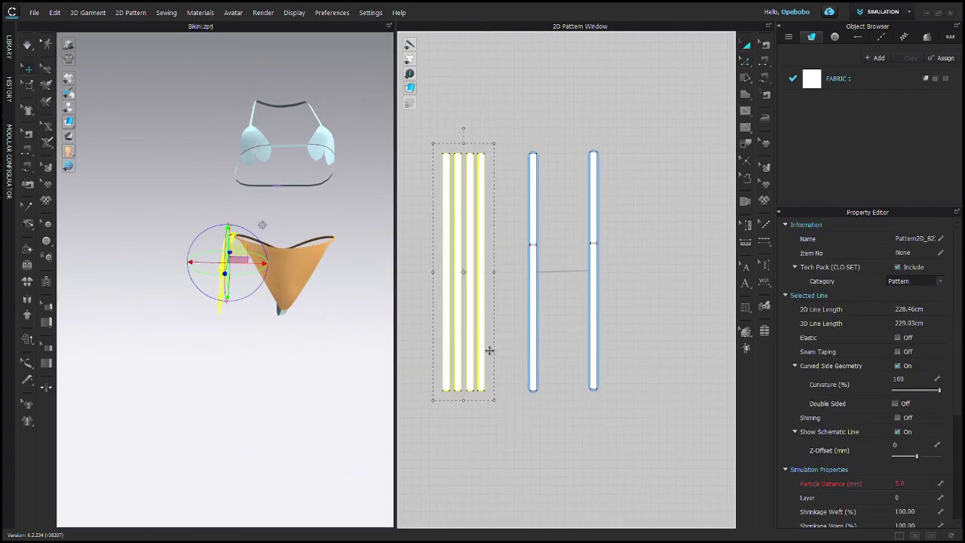
key("ctrl+c")
key("ctrl+r")
left_click(642, 271)
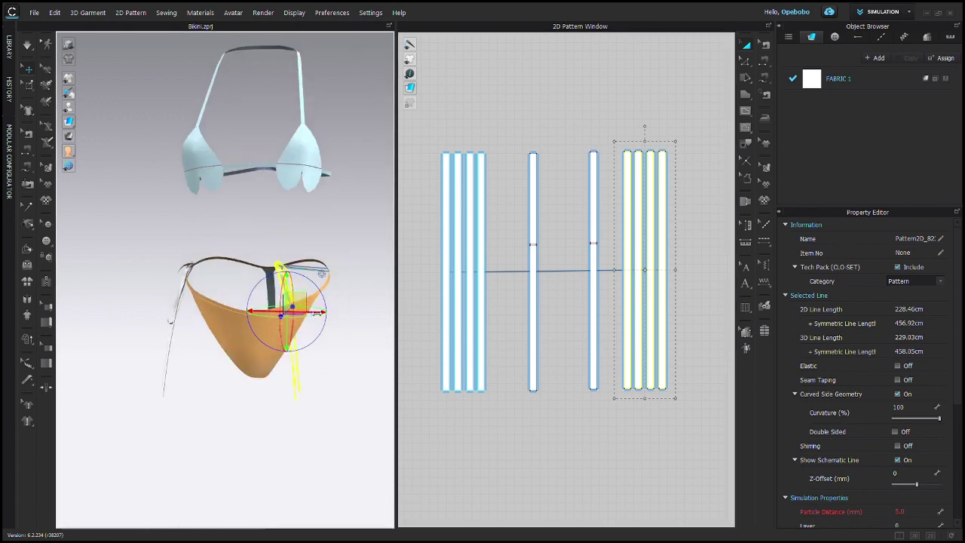
- Move the mirrored bow outward to the opposite hip in 3D and simulate it into place
left_click_drag(337, 308, 382, 306)
mouse_move(369, 301)
right_mouse_down()
mouse_move(364, 279)
mouse_move(320, 283)
mouse_move(354, 301)
right_mouse_up()
scroll(320, 282, "down", 3)
scroll(324, 317, "down", 2)
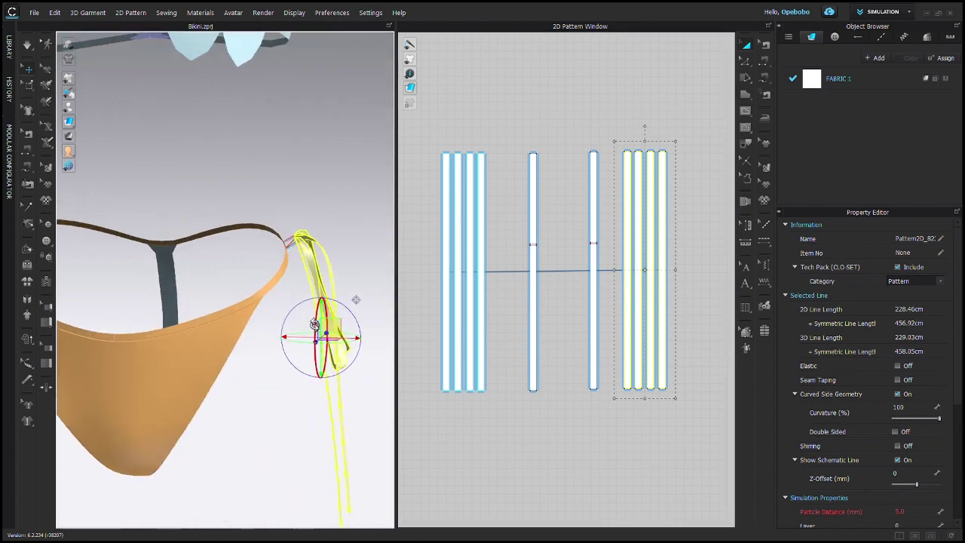
key("space")
scroll(316, 336, "down", 3)
- Select both hanging tails and turn off their strengthening, keeping the bows simulated
right_click_drag(243, 349, 326, 355)
left_click(181, 388)
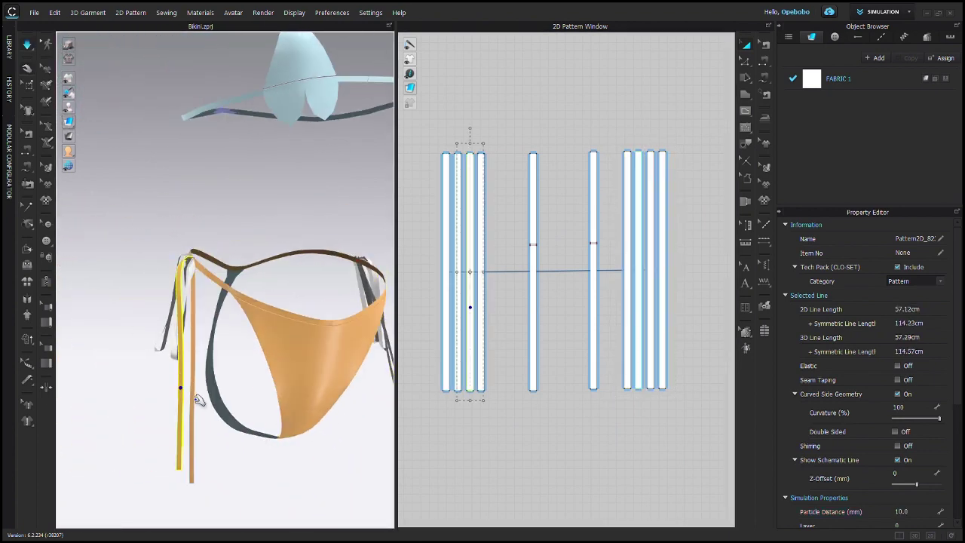
scroll(277, 283, "down", 3)
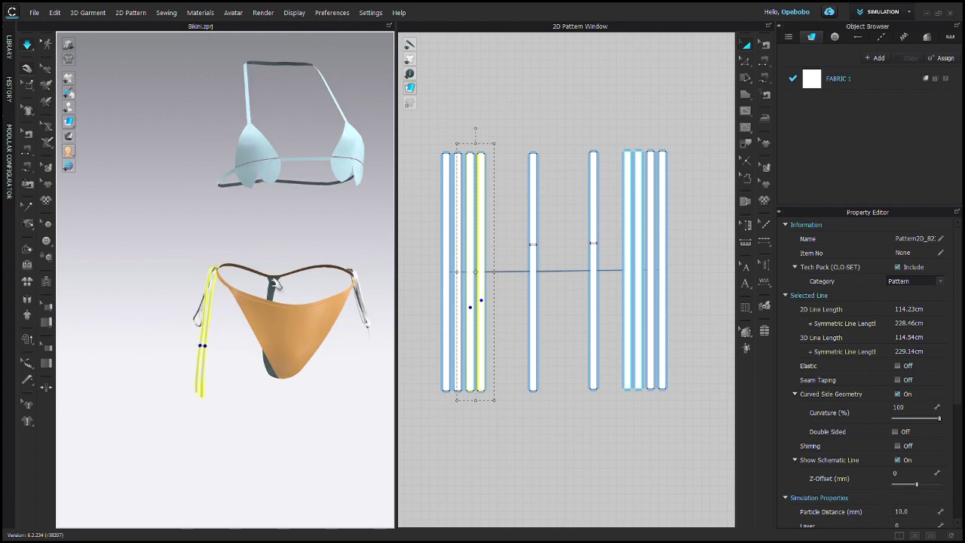
left_click(299, 284)
right_click_drag(299, 284, 321, 294)
key("space")
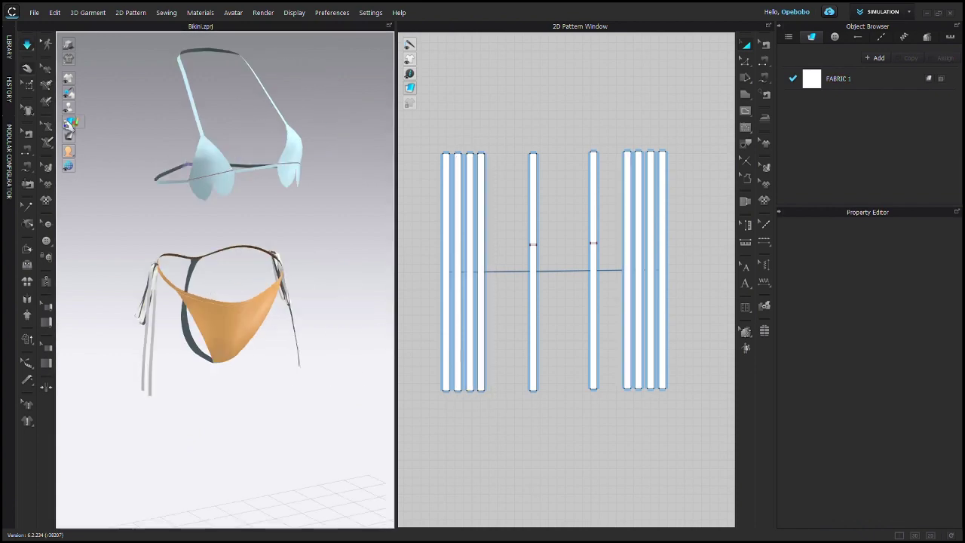
- Show the avatar again, and unfreeze and strengthen the bikini top's underbust strap
left_click(83, 110)
right_click_drag(279, 174, 372, 213)
left_click(230, 174)
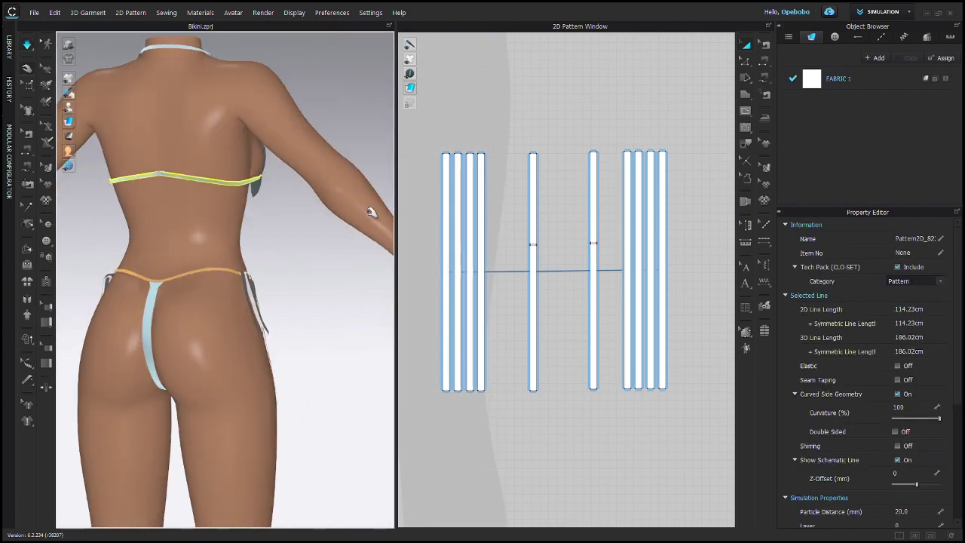
left_click(162, 174)
scroll(161, 174, "up", 2)
right_click_drag(162, 174, 233, 139)
left_click(189, 94)
key("2")
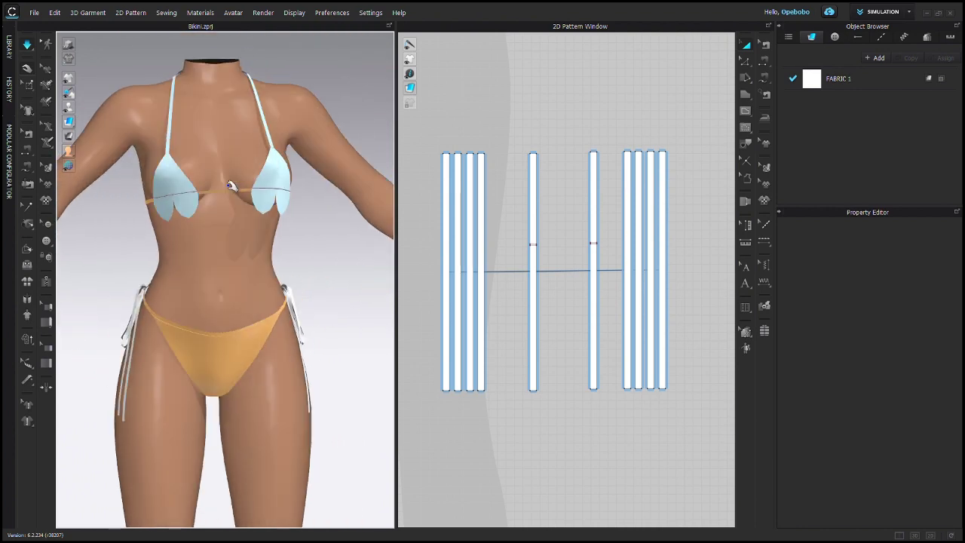
- Inspect the finished bikini on the avatar, checking the top's cups, the bottom and the side bow at the hip
right_click_drag(198, 160, 274, 142)
scroll(273, 142, "up", 3)
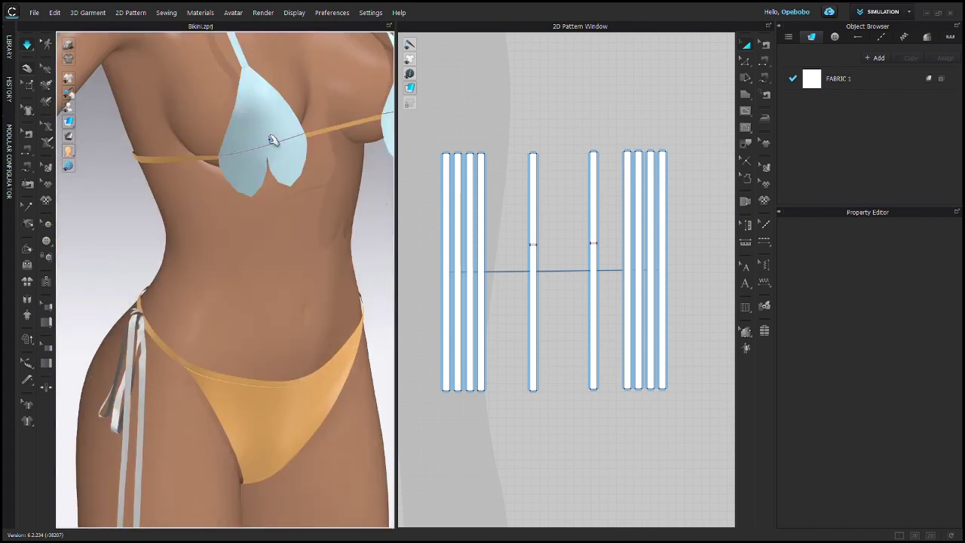
middle_click_drag(273, 142, 258, 235)
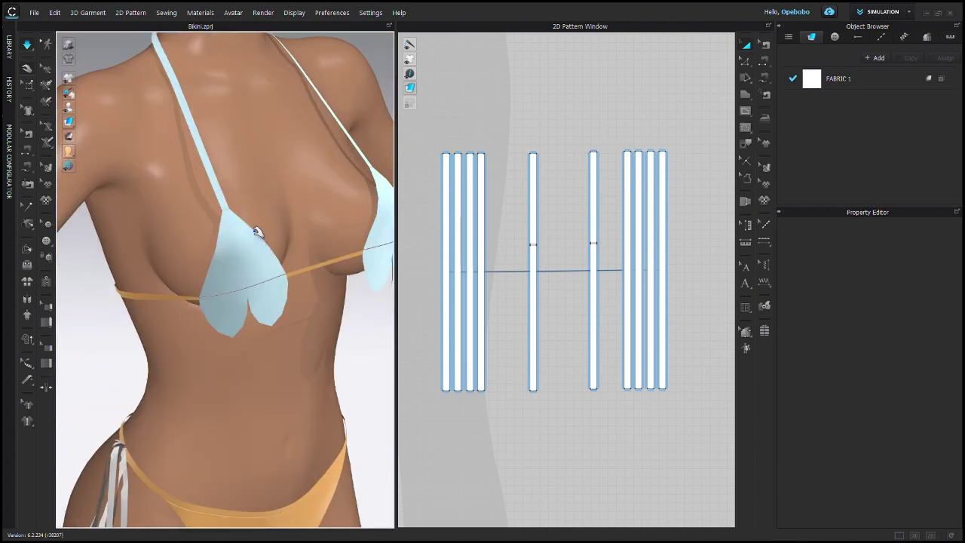
scroll(148, 457, "down", 3)
scroll(149, 457, "up", 4)
scroll(287, 394, "up", 3)
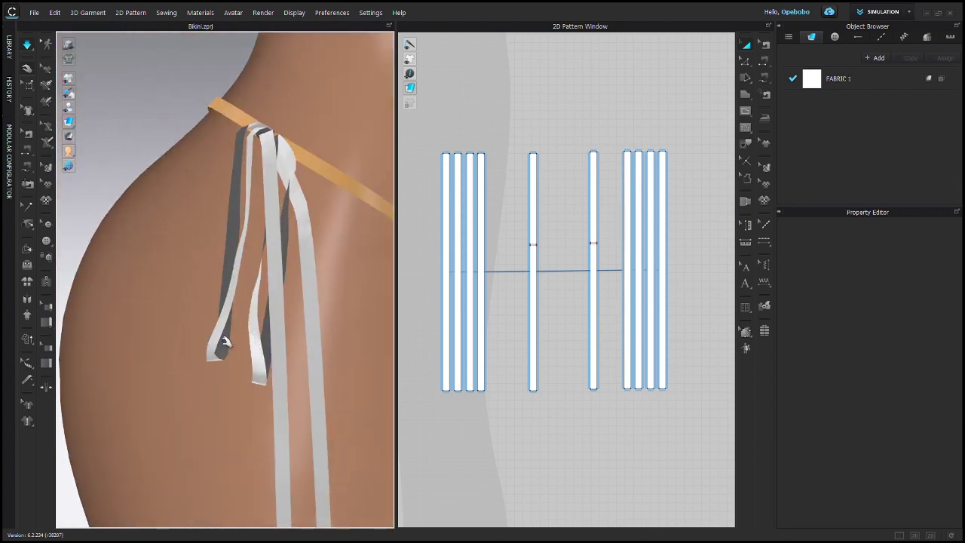
left_click(217, 344)
left_click(201, 387)
key("2")
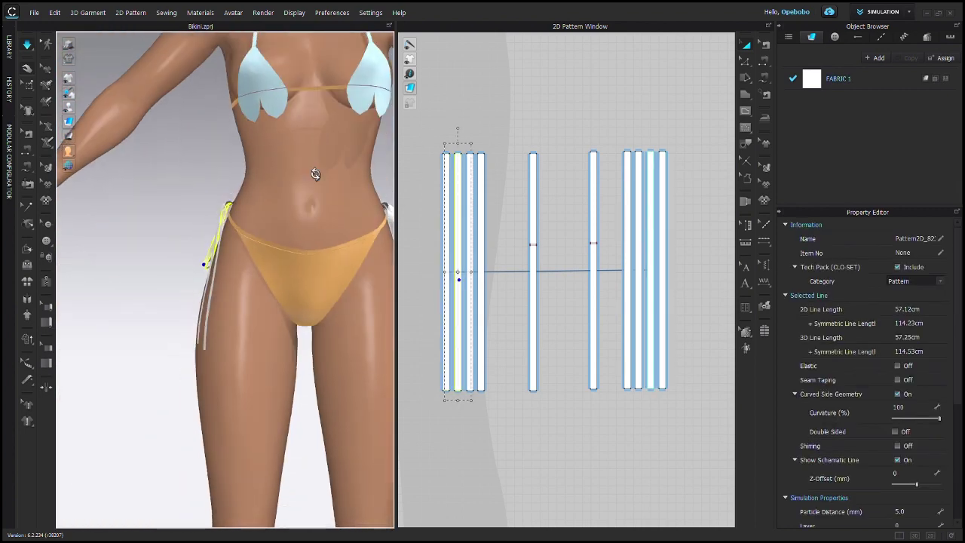
middle_click_drag(314, 176, 266, 287)
right_click_drag(265, 286, 313, 247)
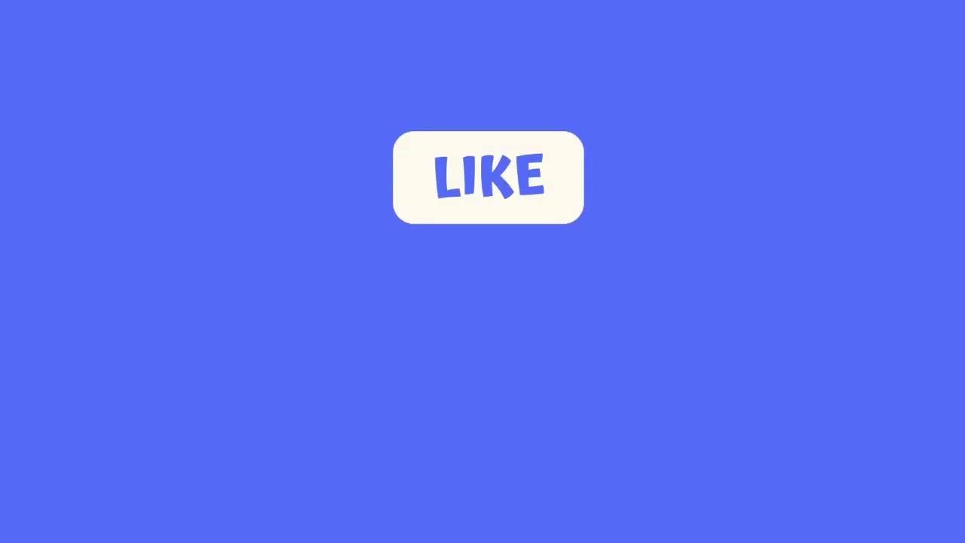